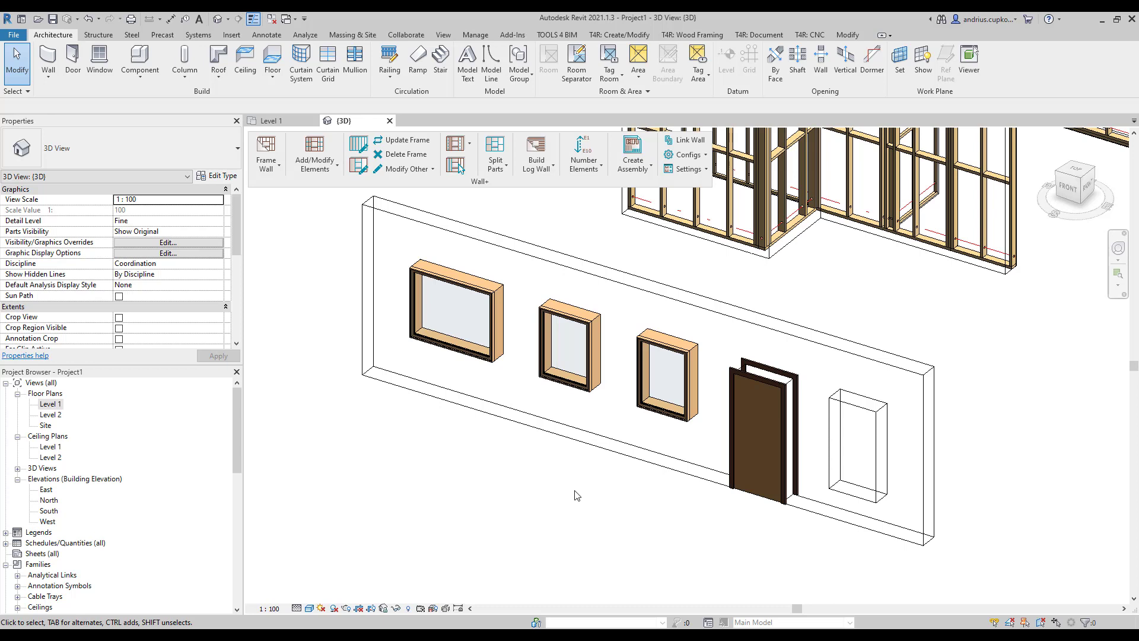
- Select the unframed brick-on-timber-stud wall and generate its framing with Wall+ Frame Wall
click(590, 451)
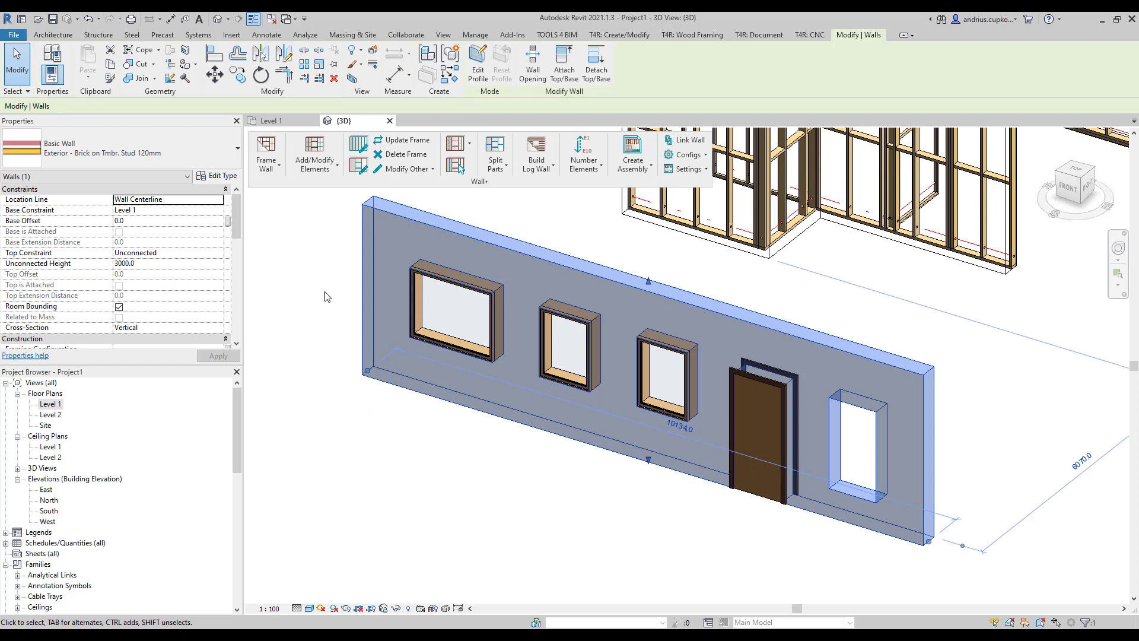
click(264, 151)
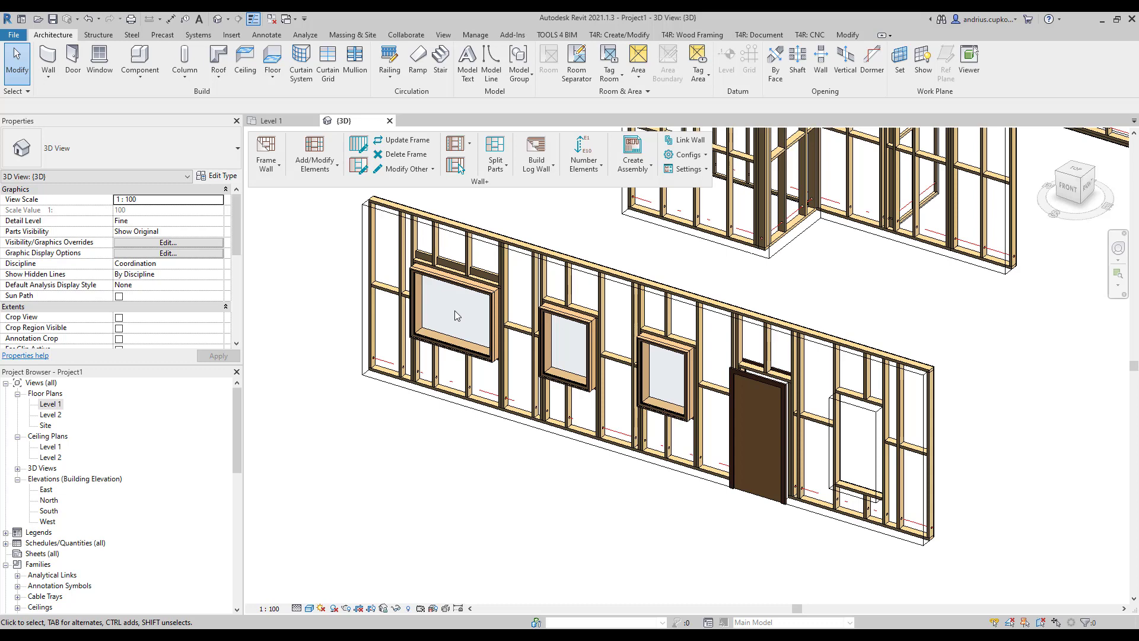
- Open Wall+ Configs > Framing Configuration and display the Opening Framing window width ranges
click(271, 169)
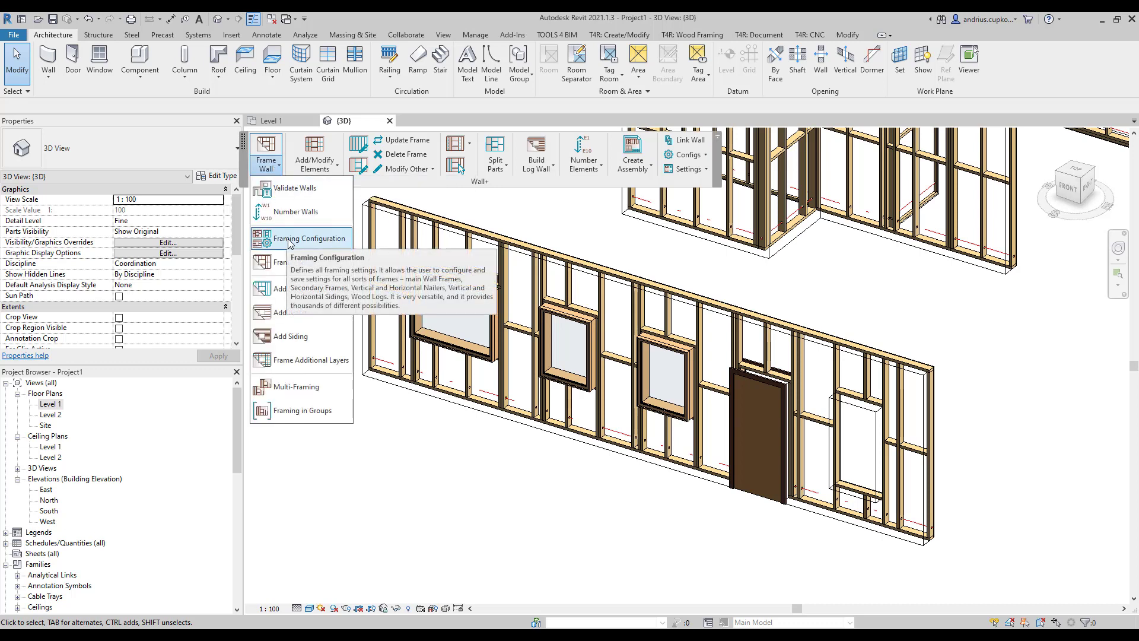
click(688, 155)
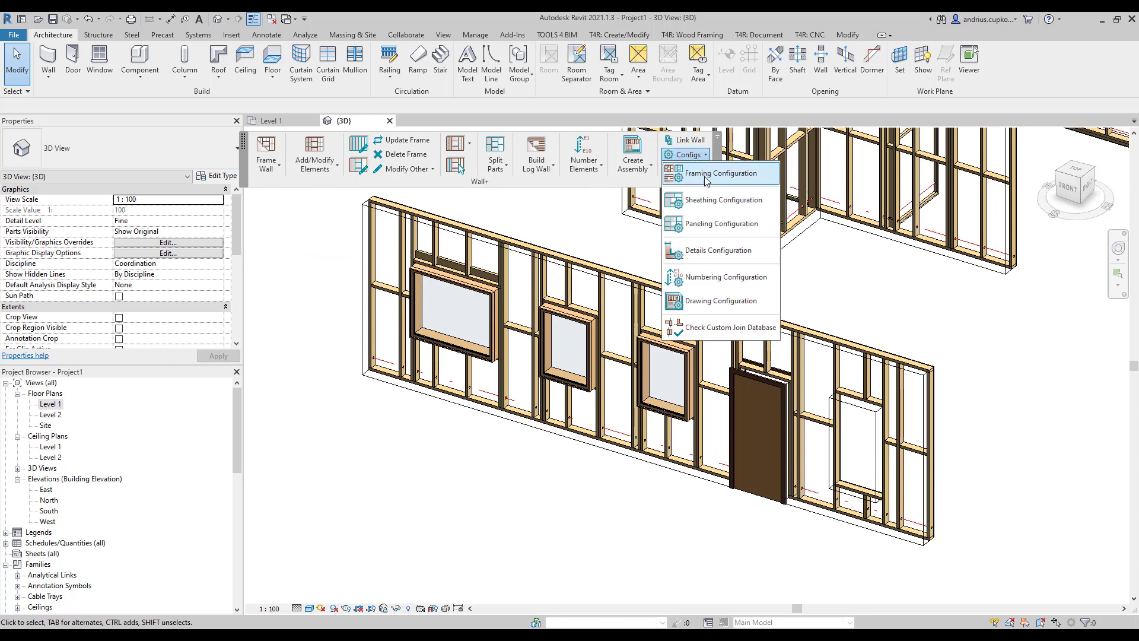
click(706, 177)
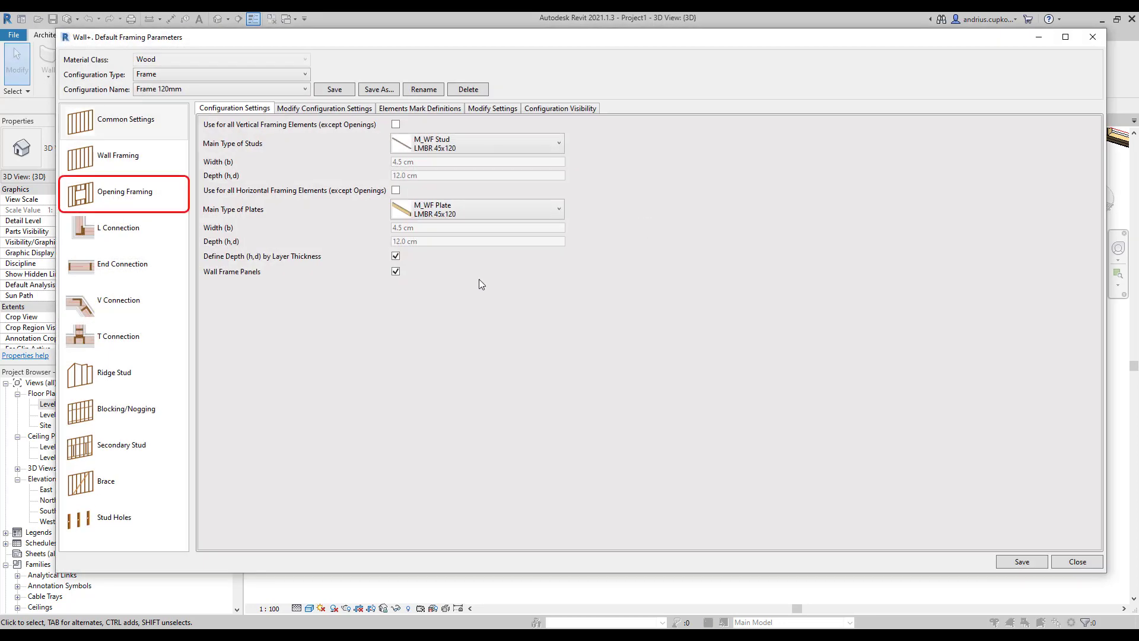
click(129, 195)
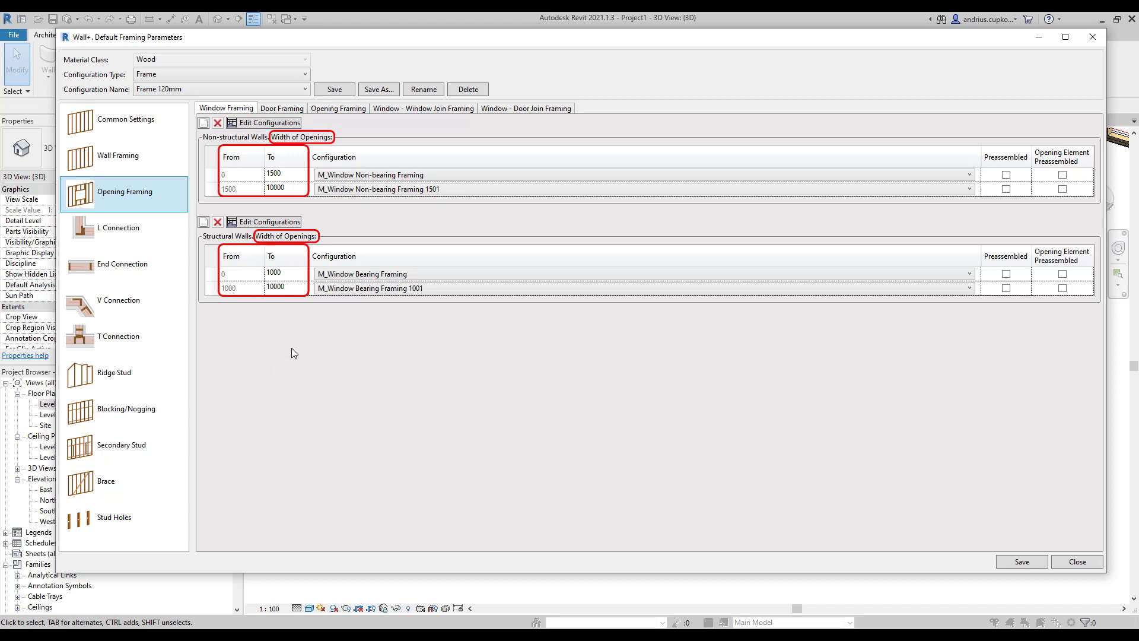
- Keep the 1501 configuration and change the second non-structural range's maximum width to 8000
click(358, 175)
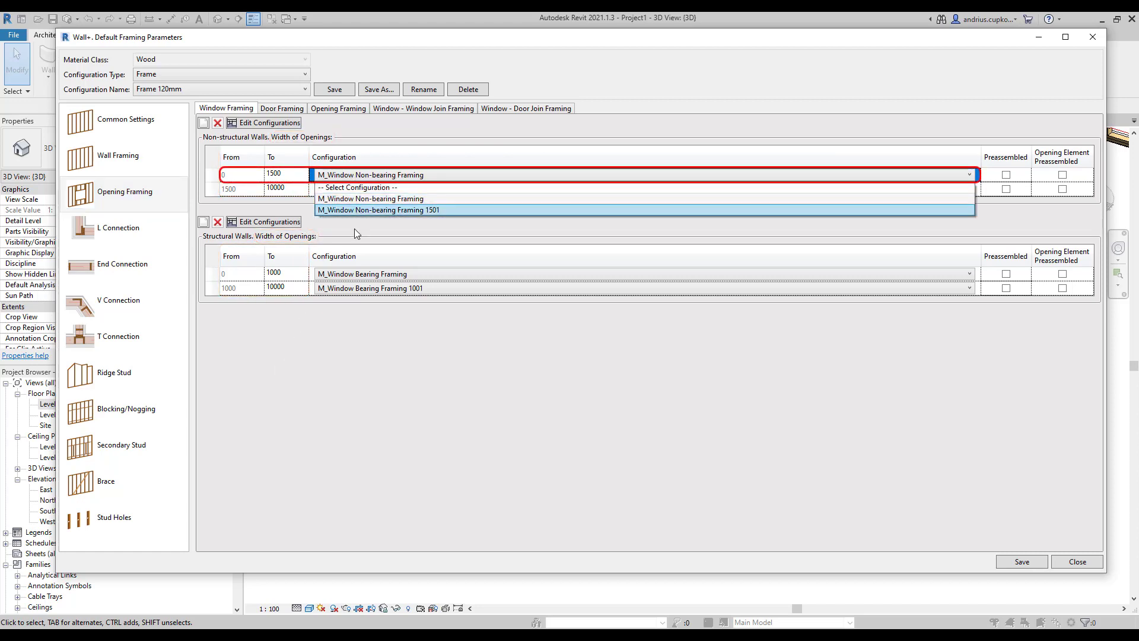
click(360, 198)
click(360, 188)
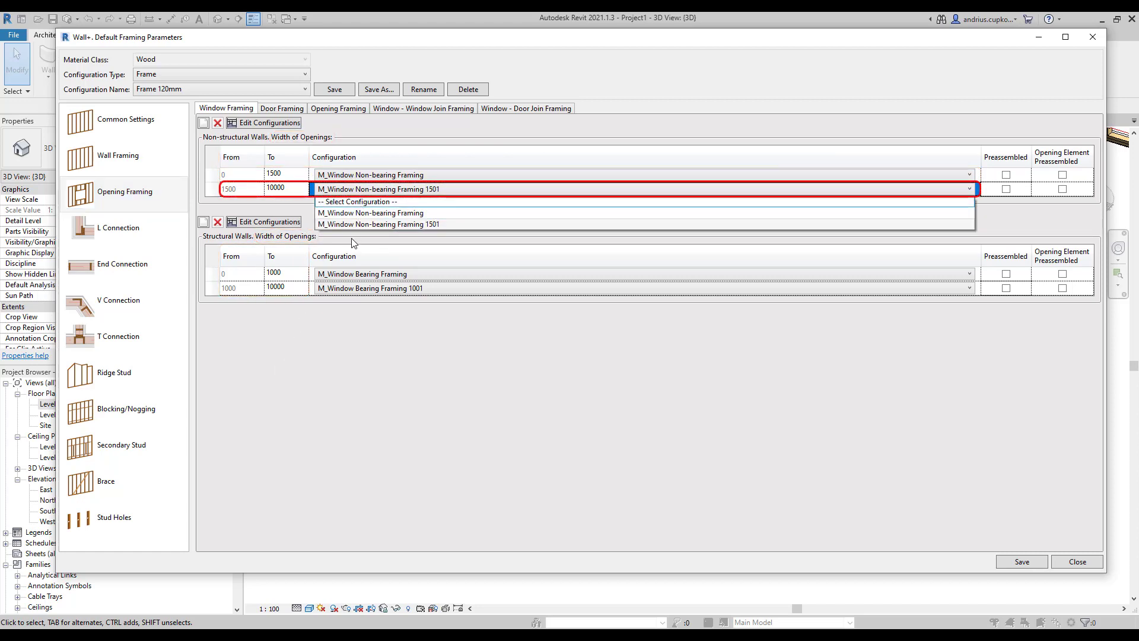
click(356, 224)
click(211, 175)
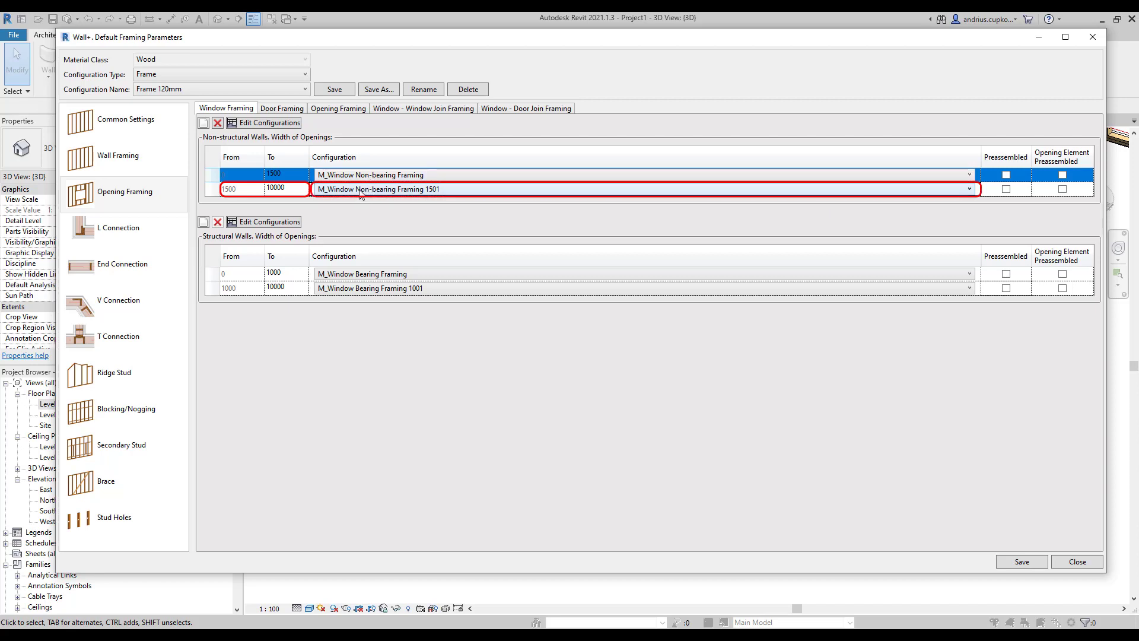
click(295, 189)
click(296, 189)
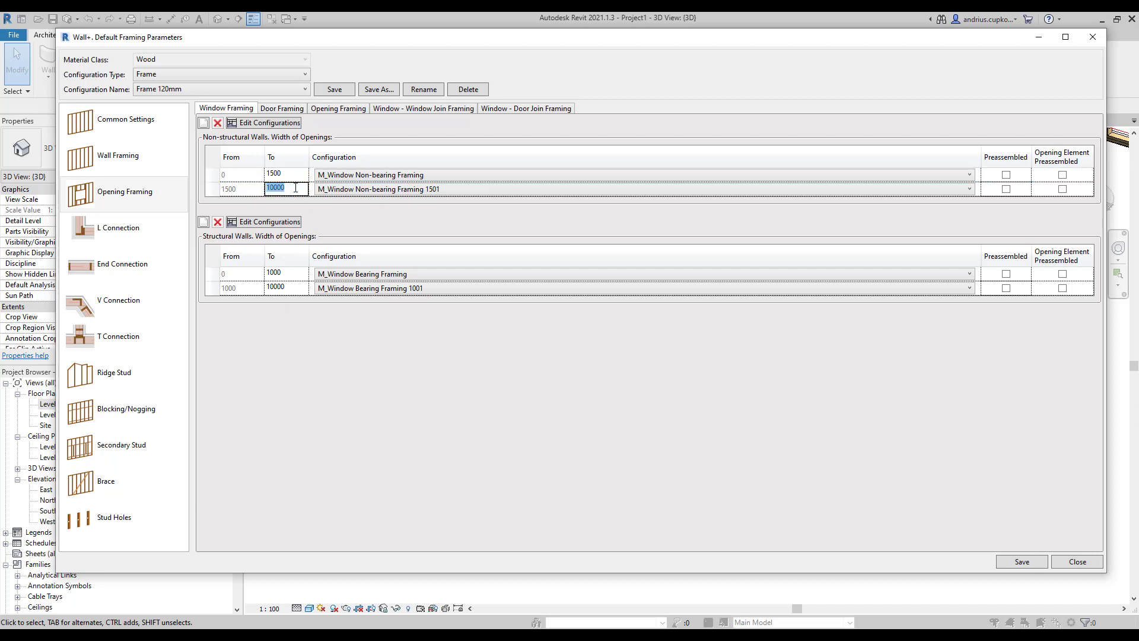
text(8000)
- Add a test window width range row, then delete the extra 8000–8610 row
click(205, 125)
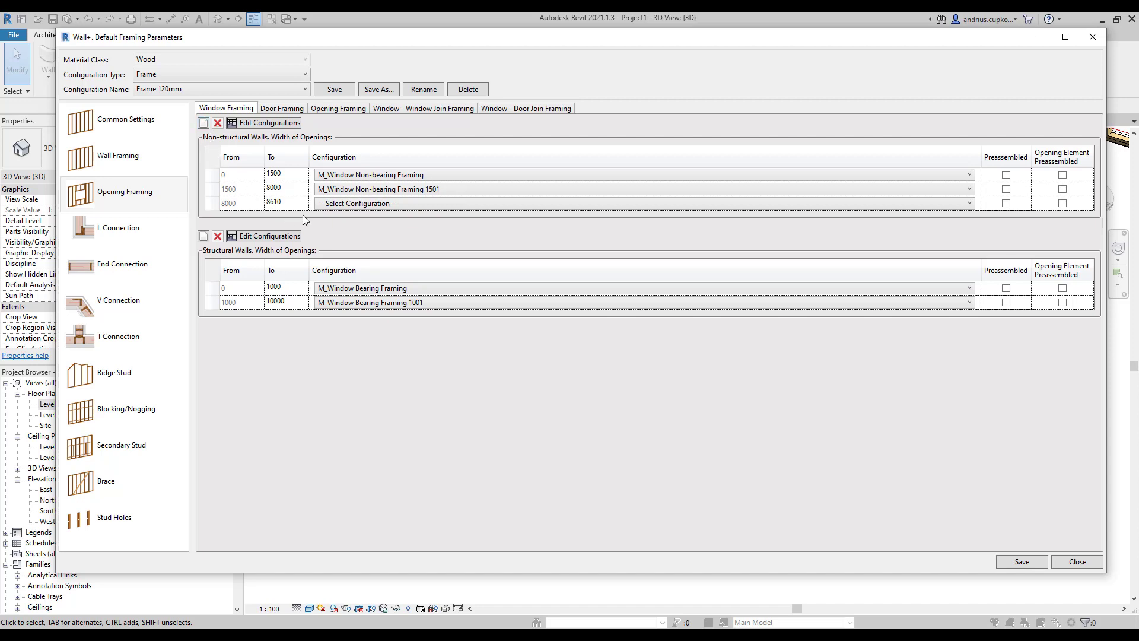
click(348, 204)
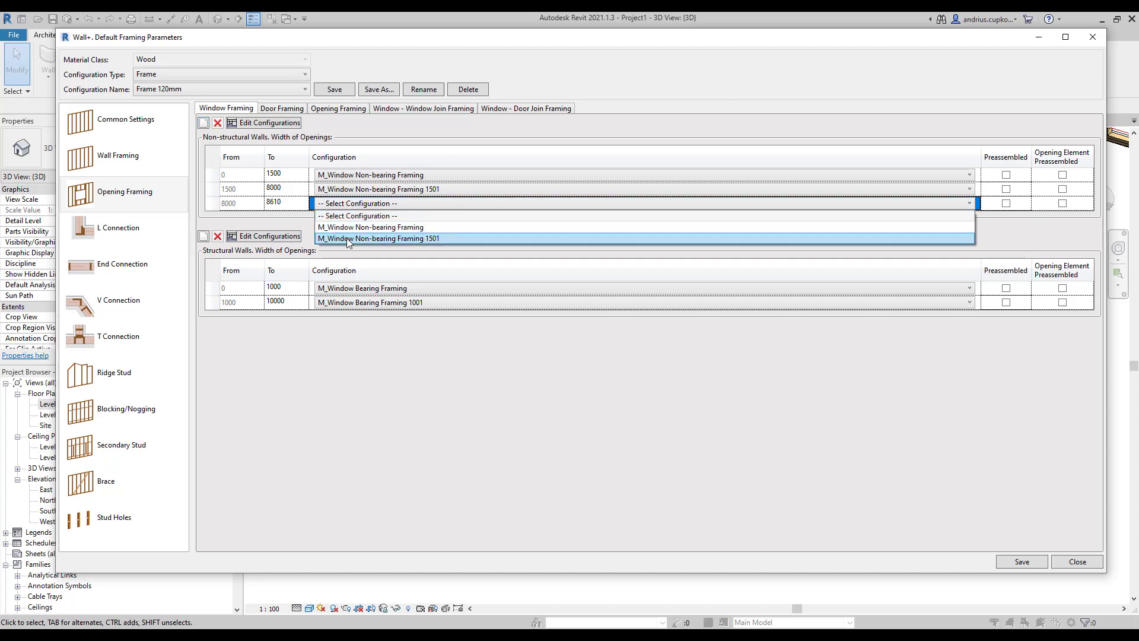
click(309, 224)
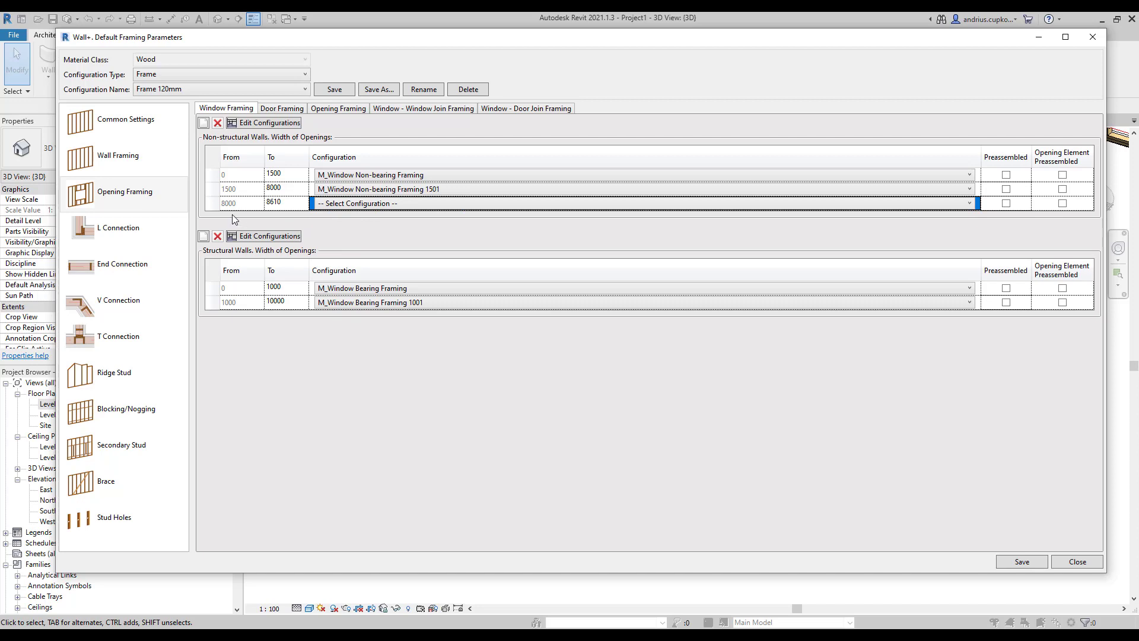
click(212, 203)
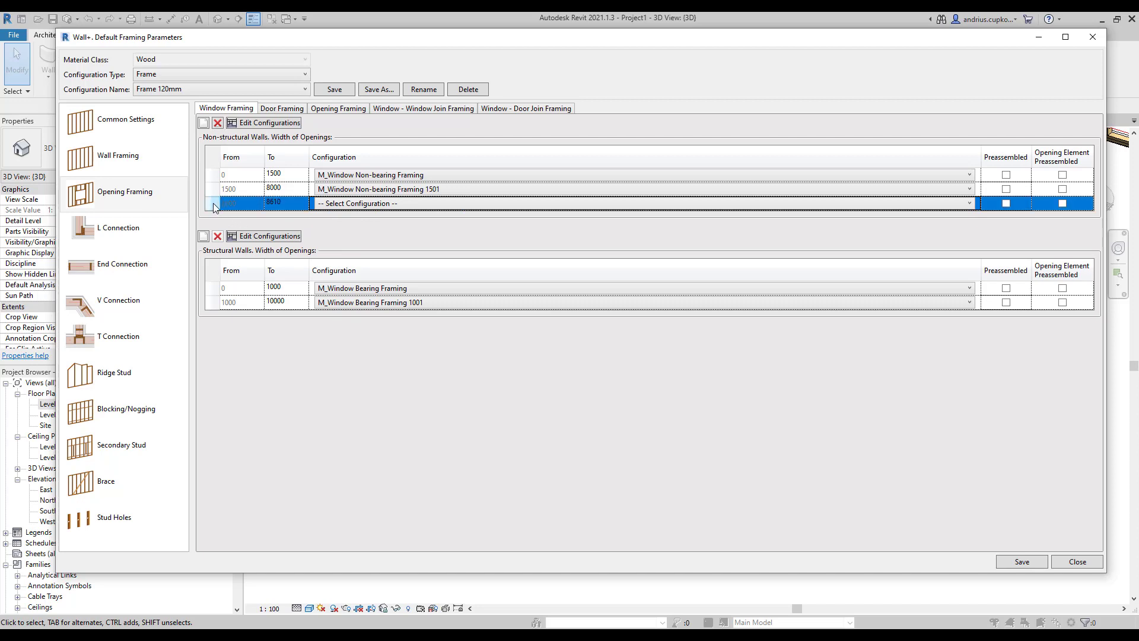
click(217, 123)
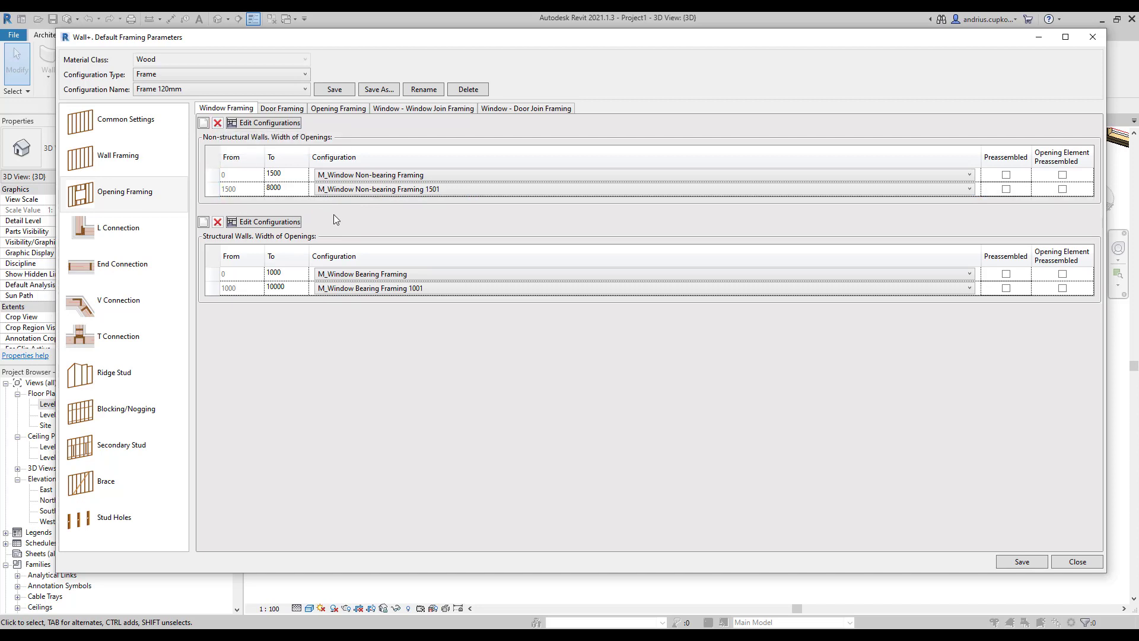
- Review the Door, Opening, Window-Window Join and Window-Door Join settings, then return to Window Framing
click(292, 110)
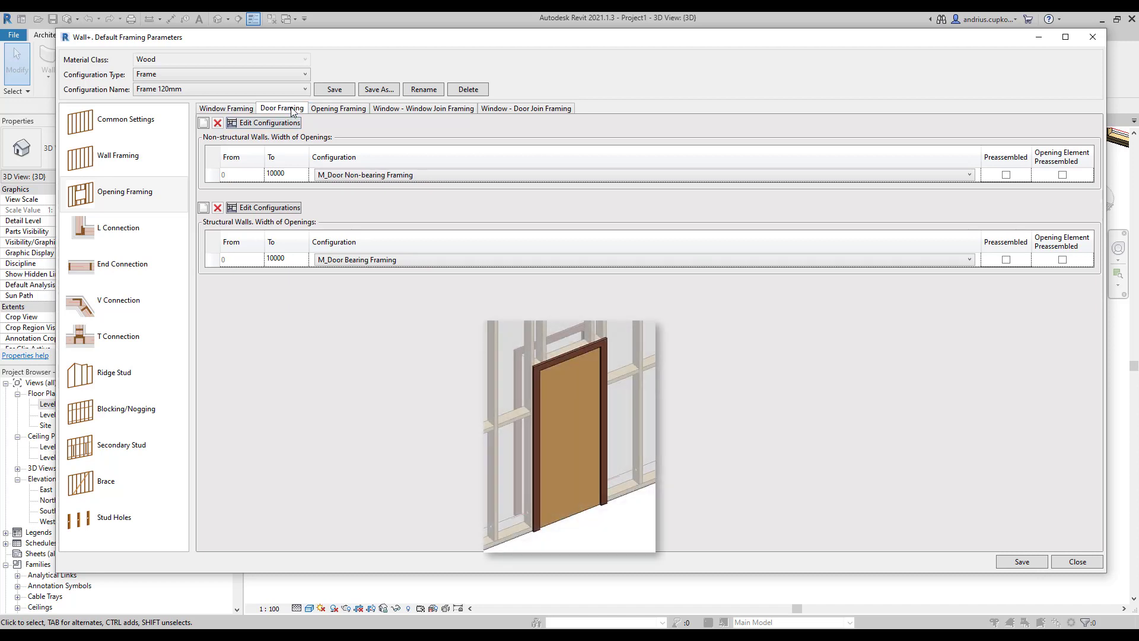
click(325, 113)
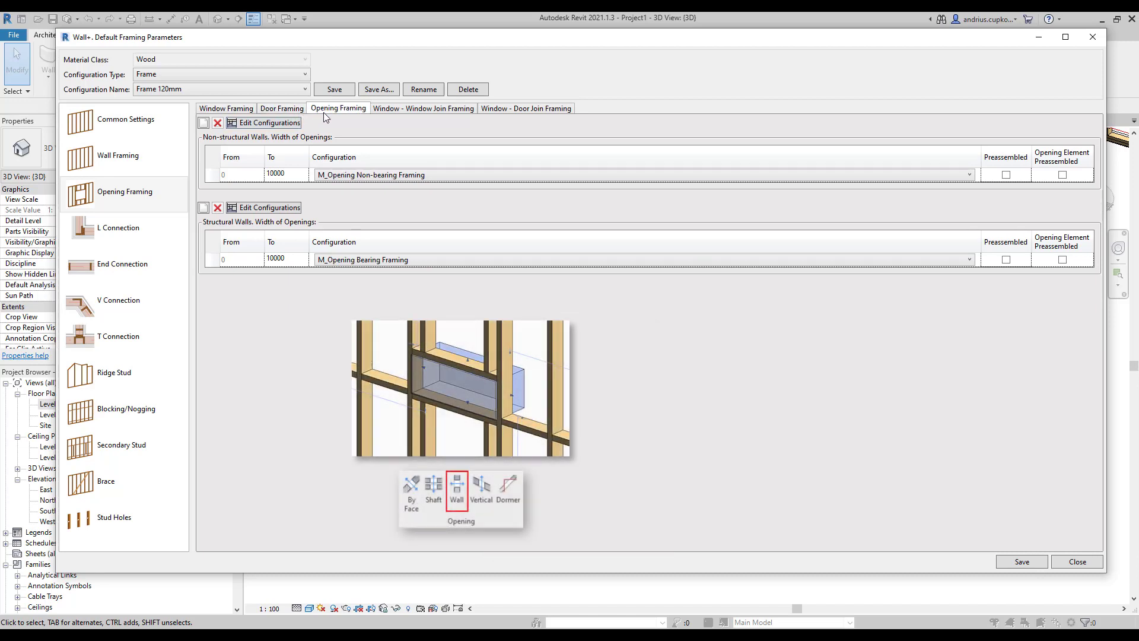
click(400, 112)
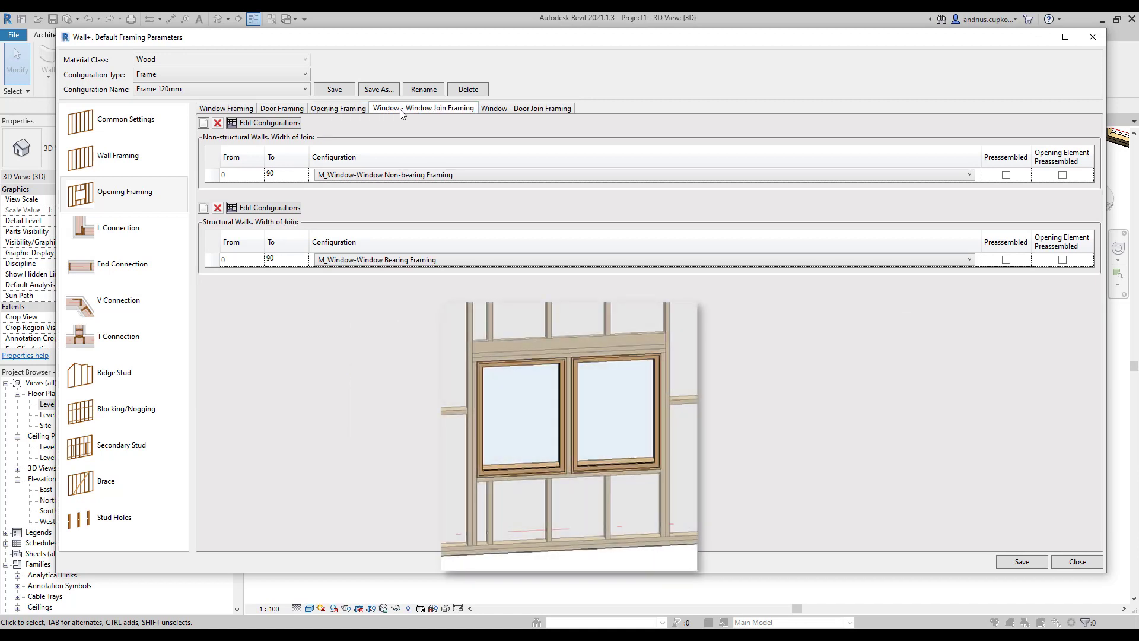
click(505, 110)
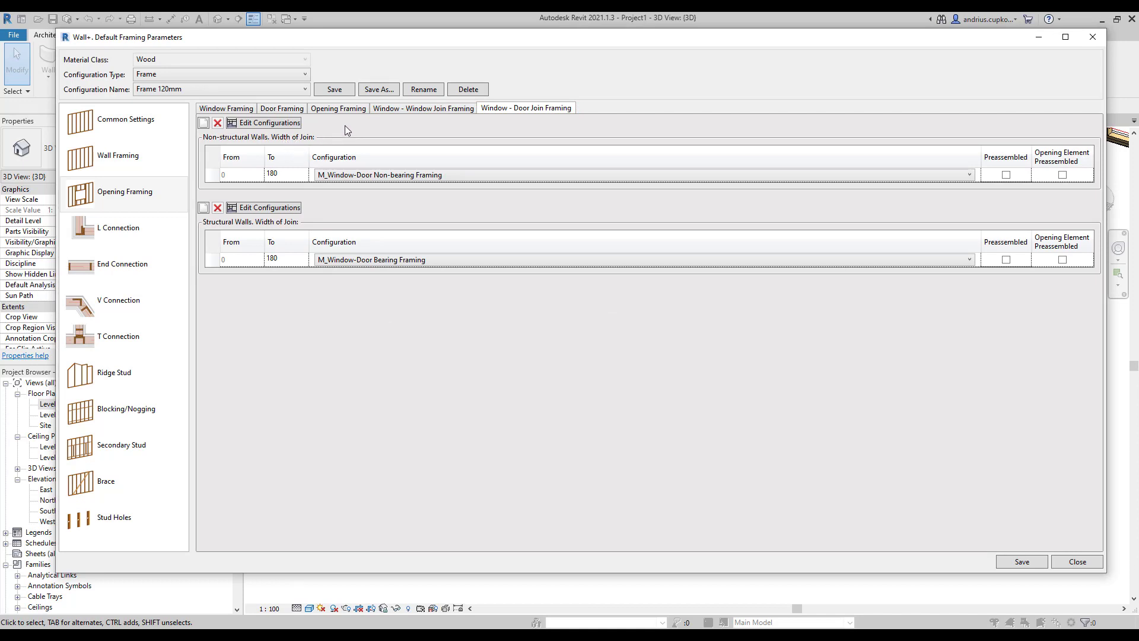
click(248, 110)
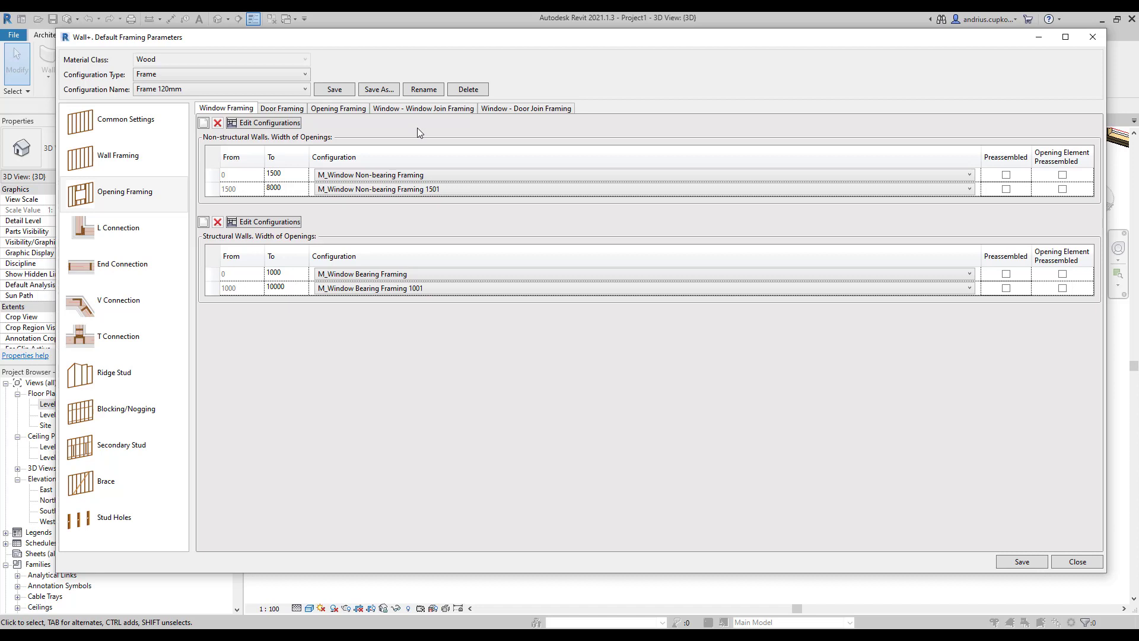
- Open the framing editor for the first non-structural range on M_Window Non-bearing Framing
click(214, 176)
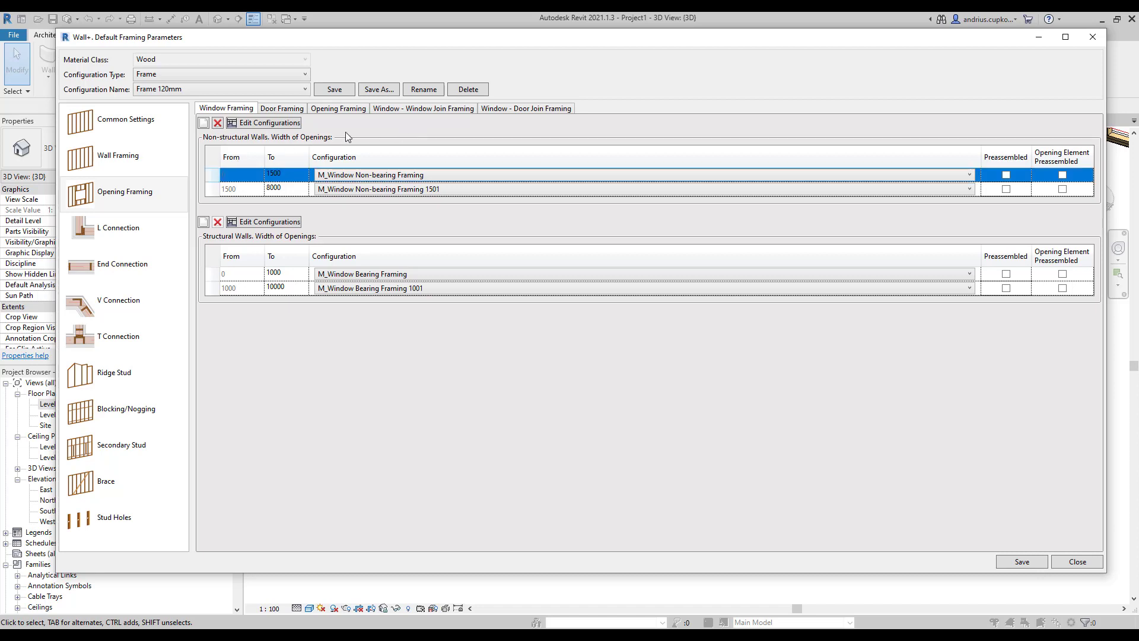
click(296, 123)
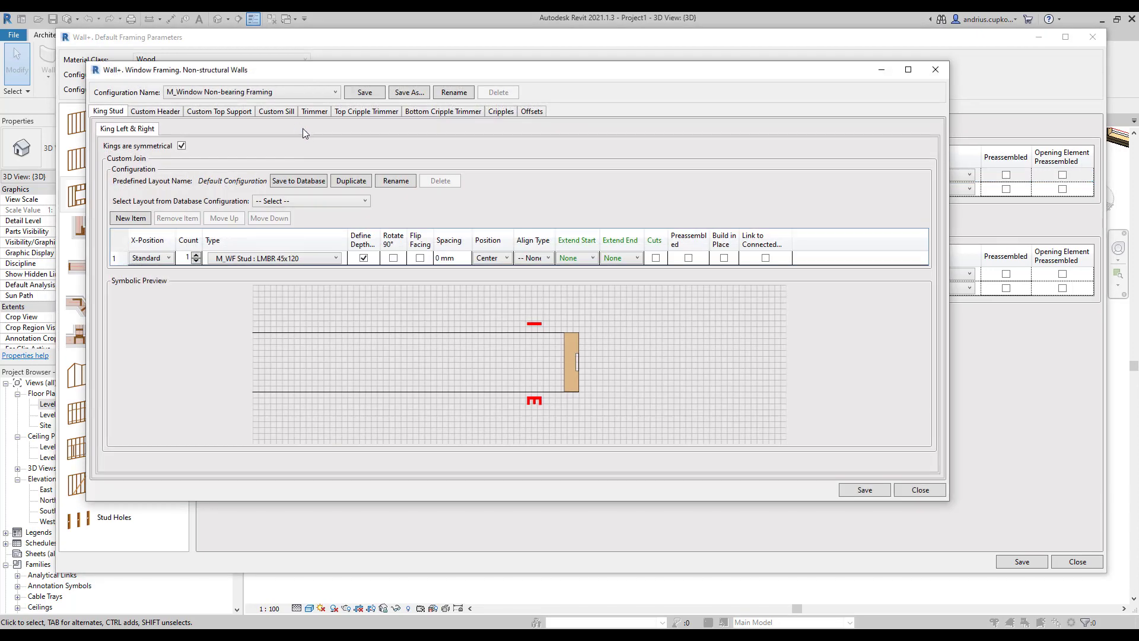
click(312, 91)
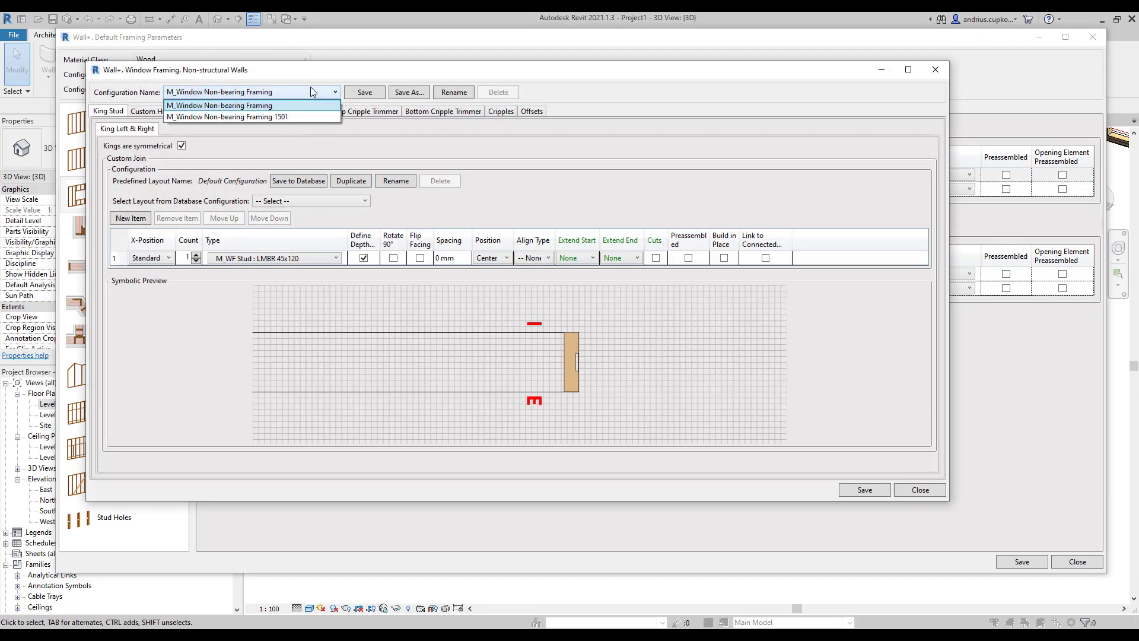
click(291, 105)
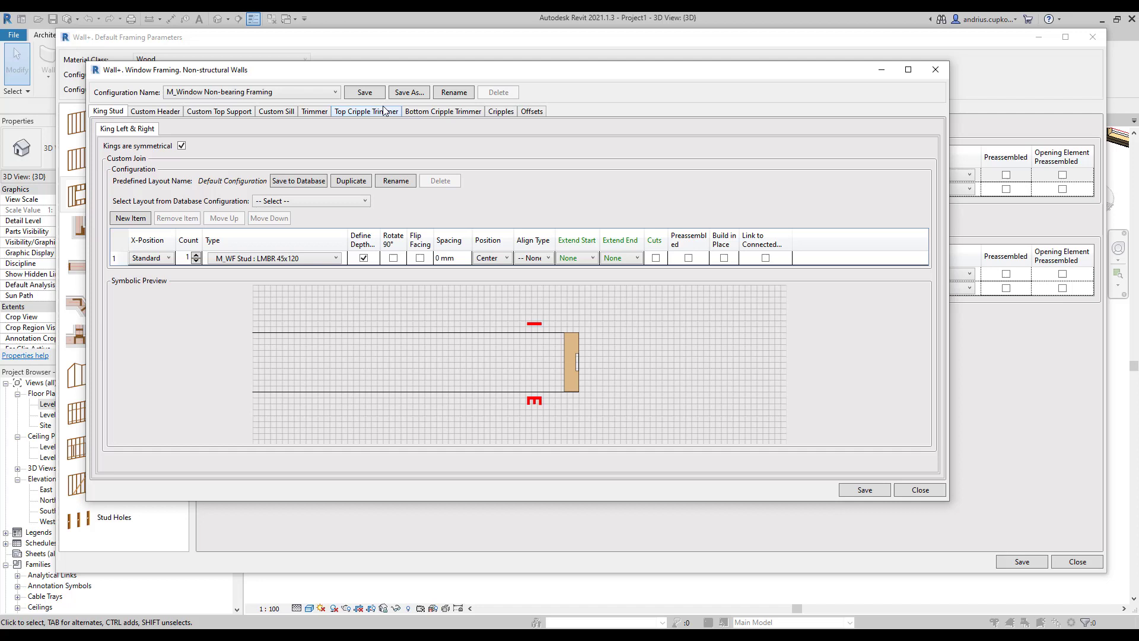
- Save the configuration as a copy named M_Window Non-bearing Framing NEW
click(407, 92)
click(545, 287)
key(BackSpace)
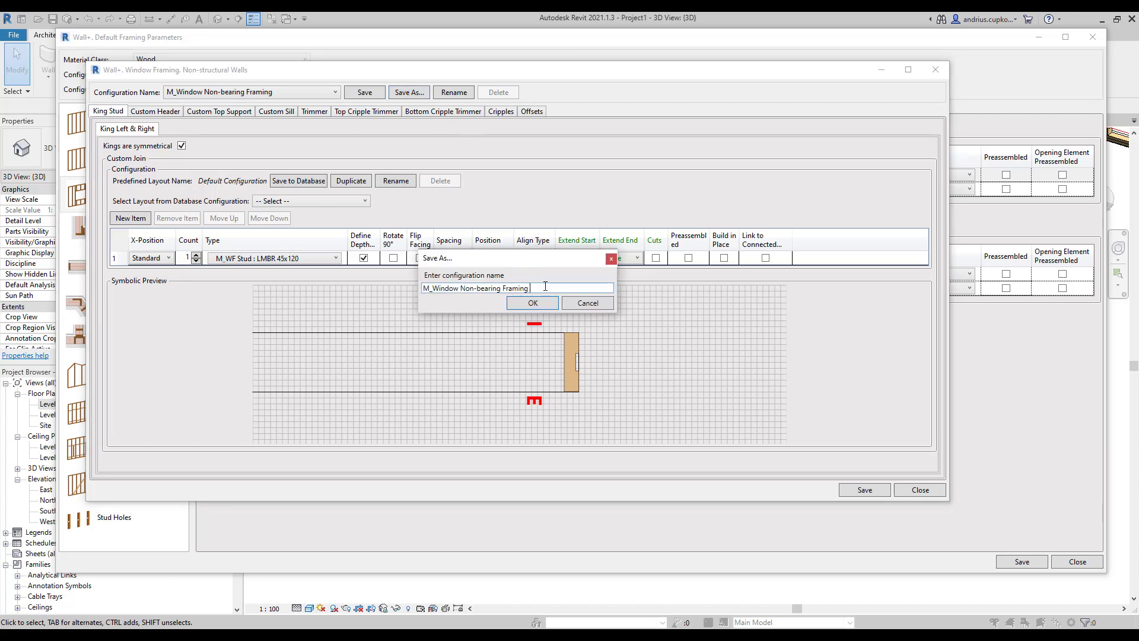
text(NEW)
click(532, 303)
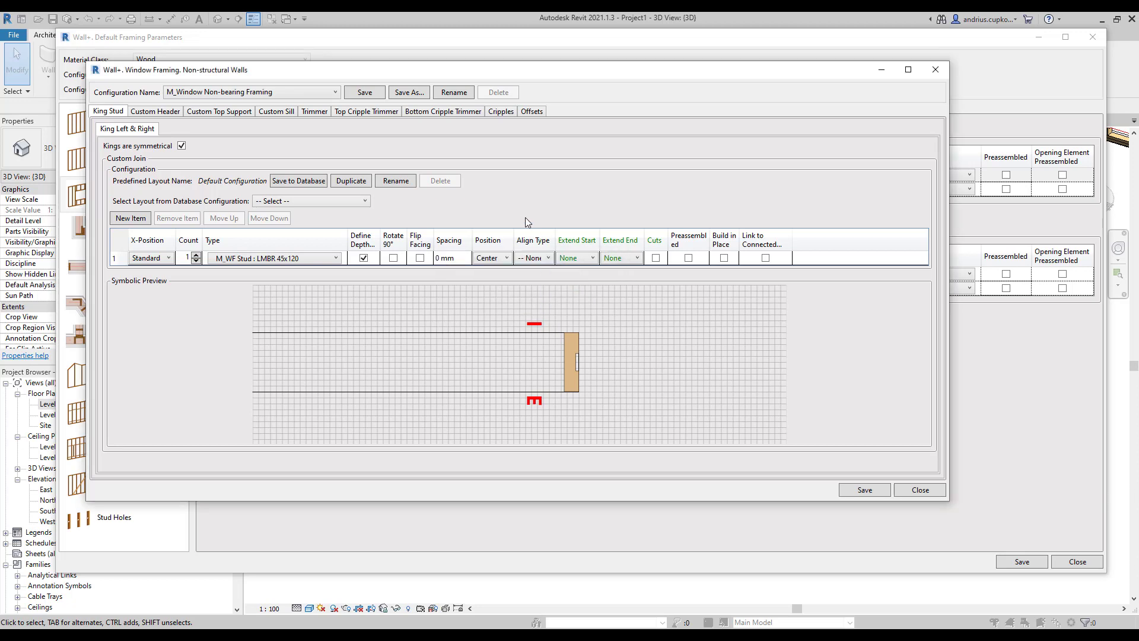
click(329, 90)
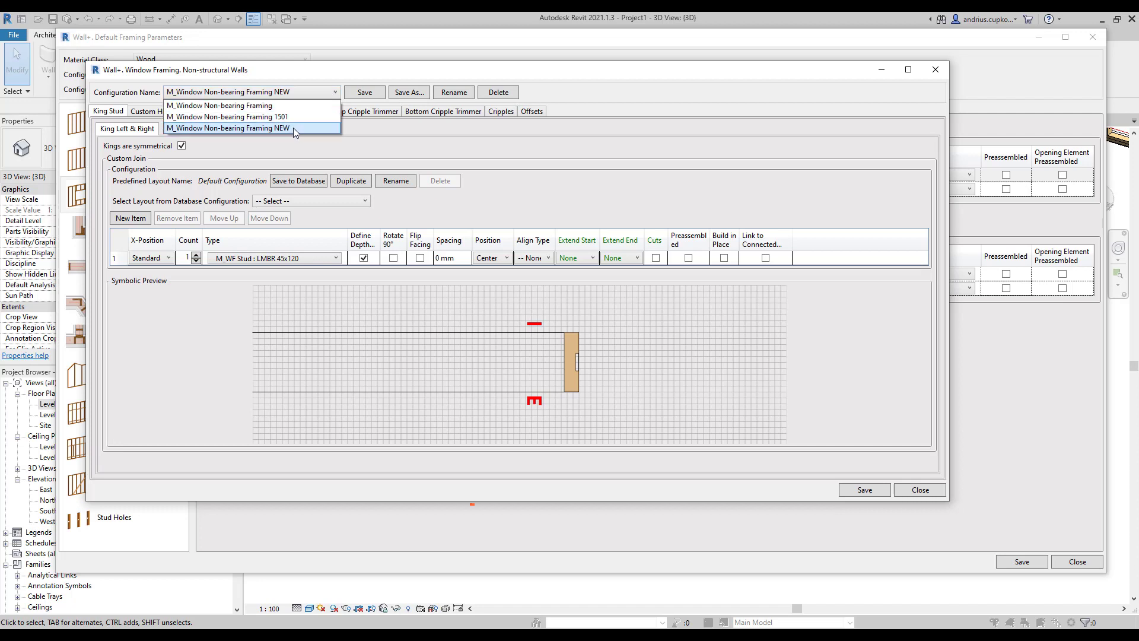
click(293, 127)
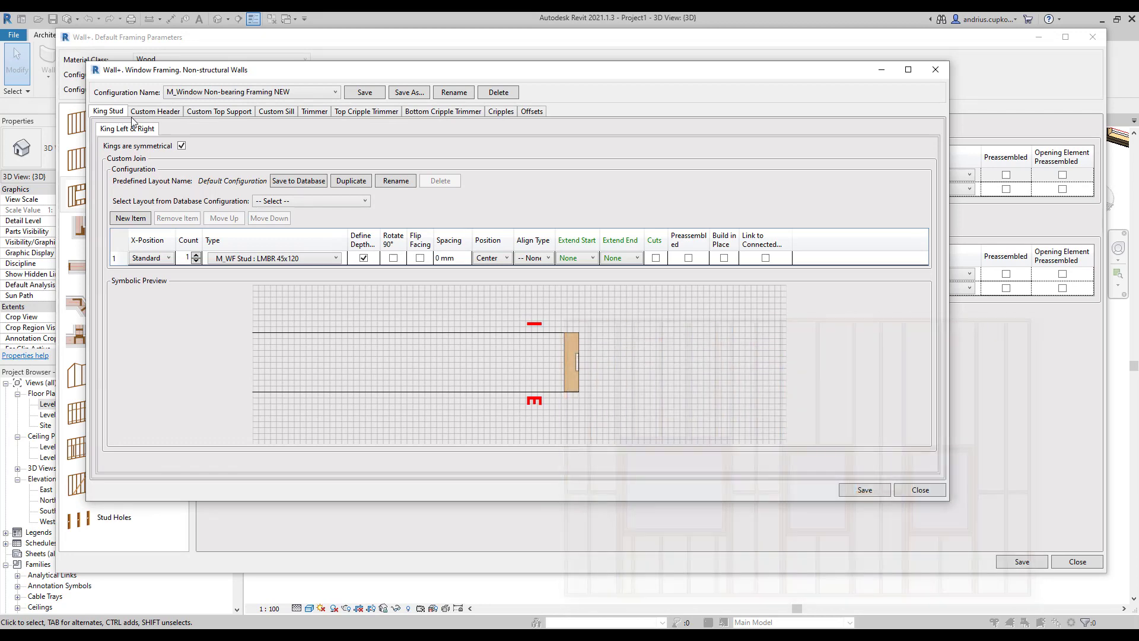
- Look through the Custom Header, Top Support, Sill and Trimmer settings without changes
click(156, 112)
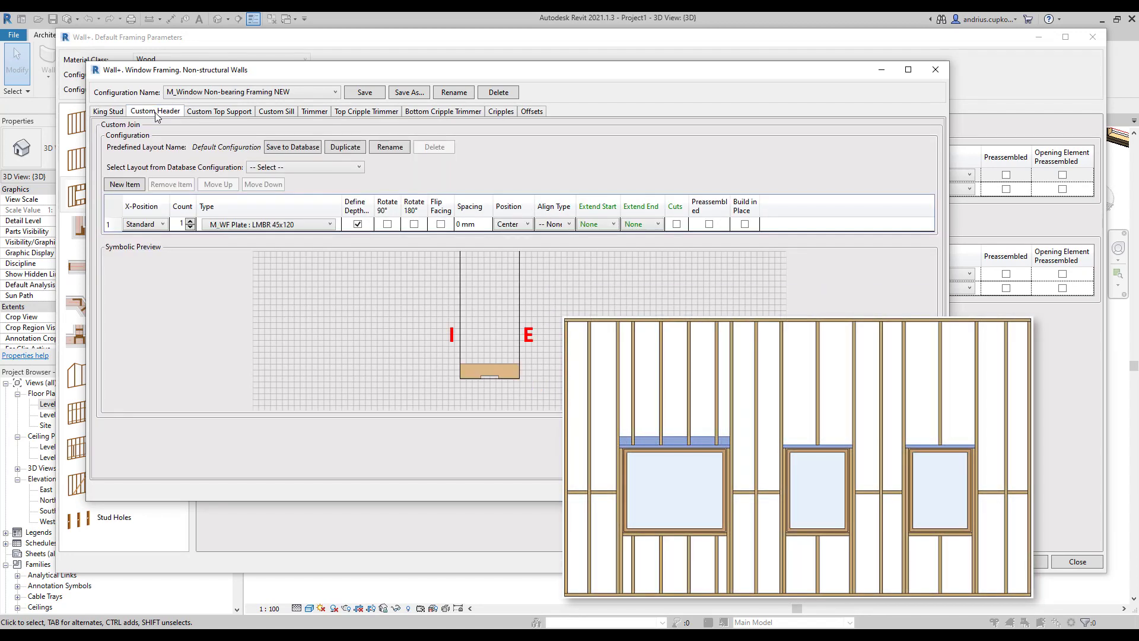
click(205, 115)
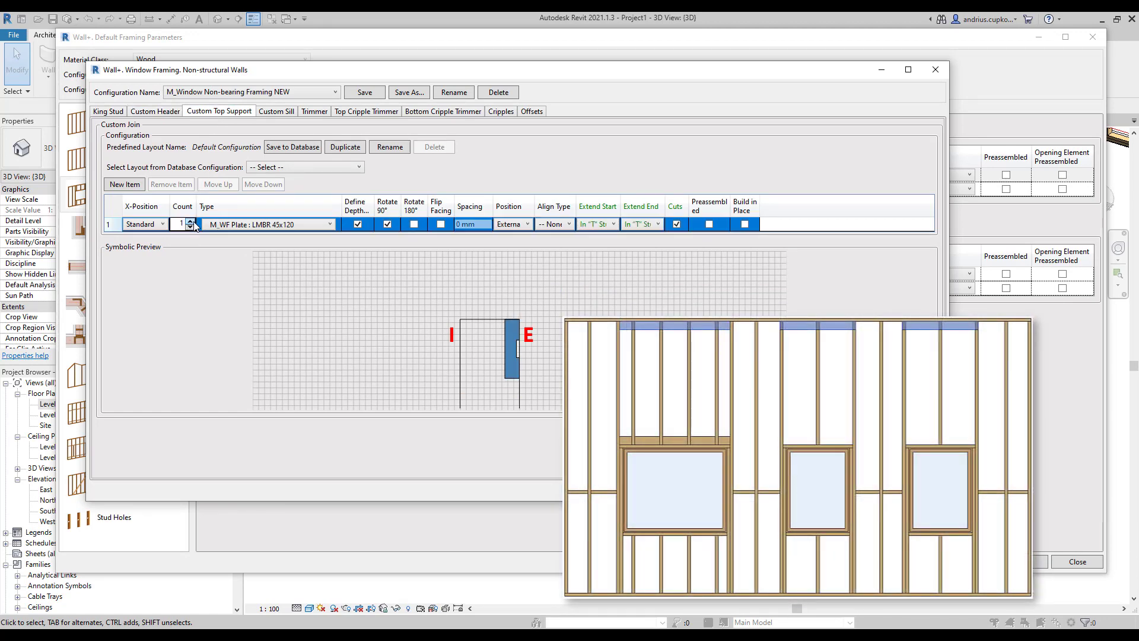
click(194, 226)
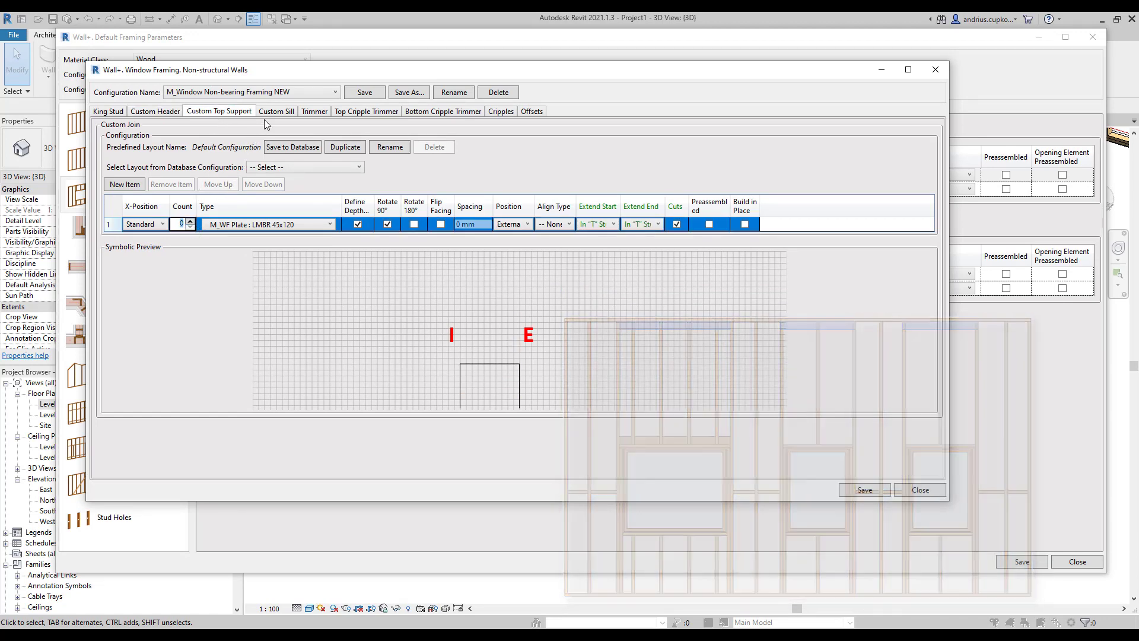
click(280, 112)
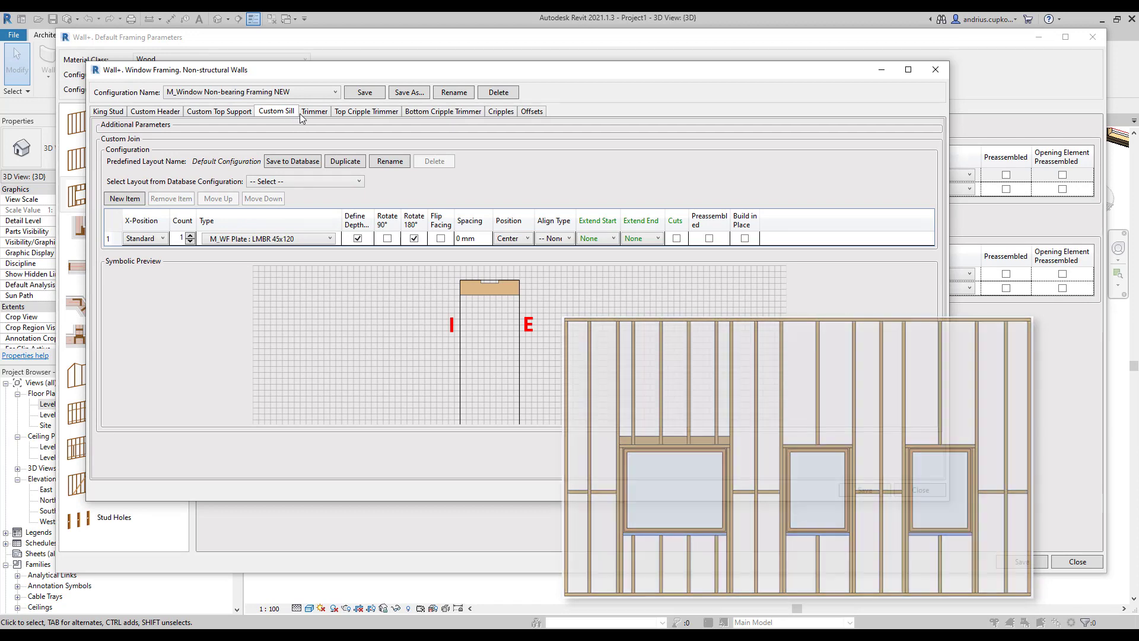
click(315, 113)
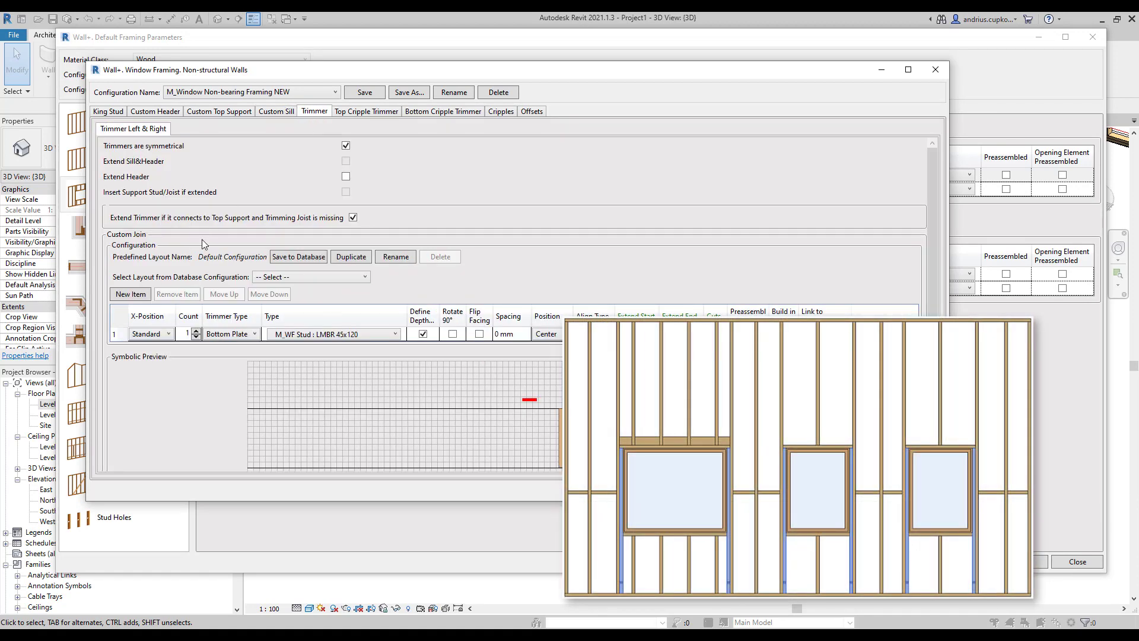
click(251, 335)
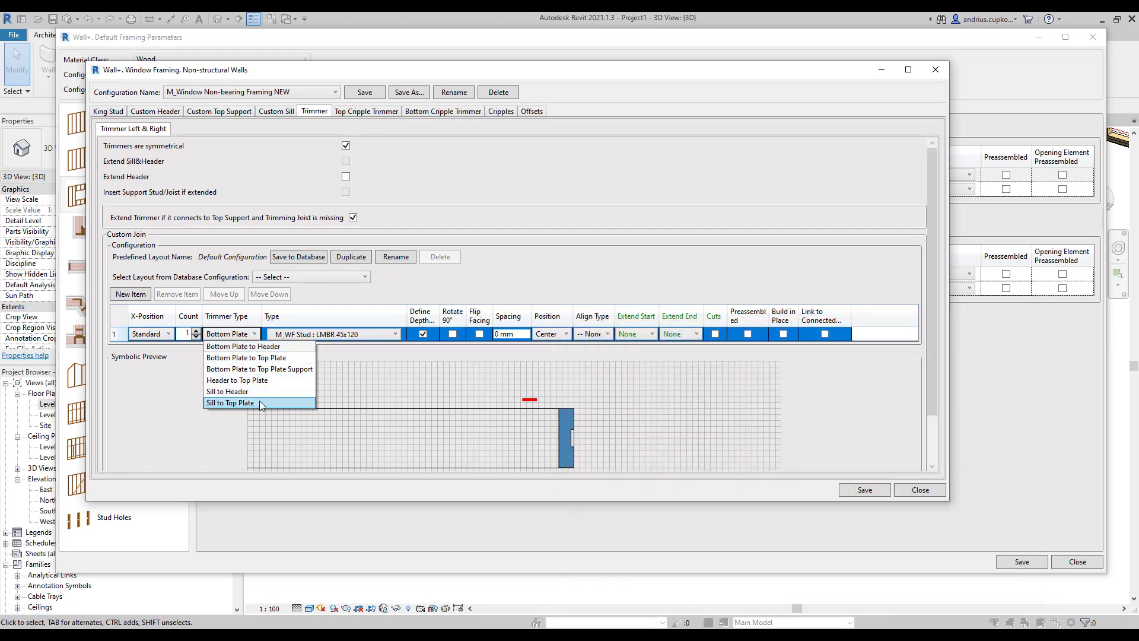
click(246, 346)
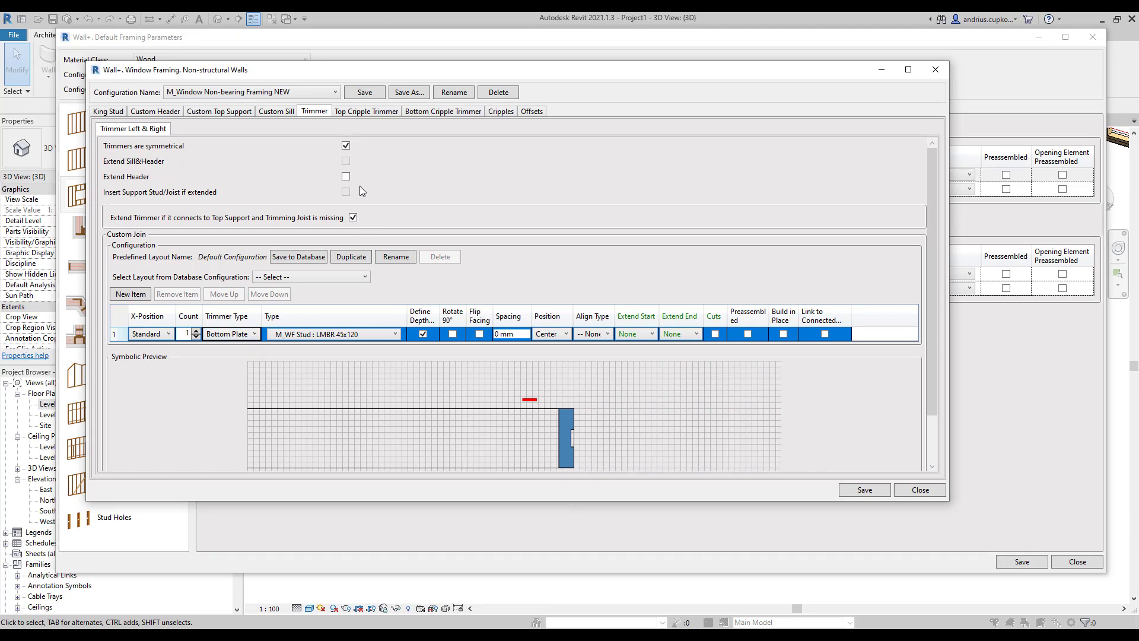
- Review the cripple and offset settings, then return to the Custom Header layout
click(368, 113)
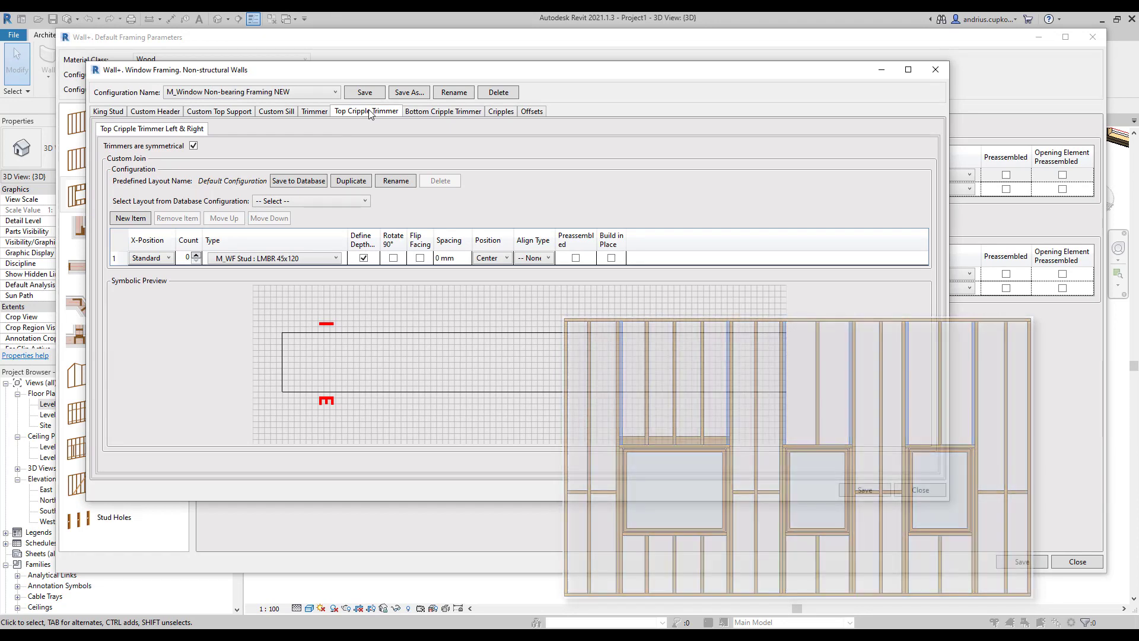
click(440, 112)
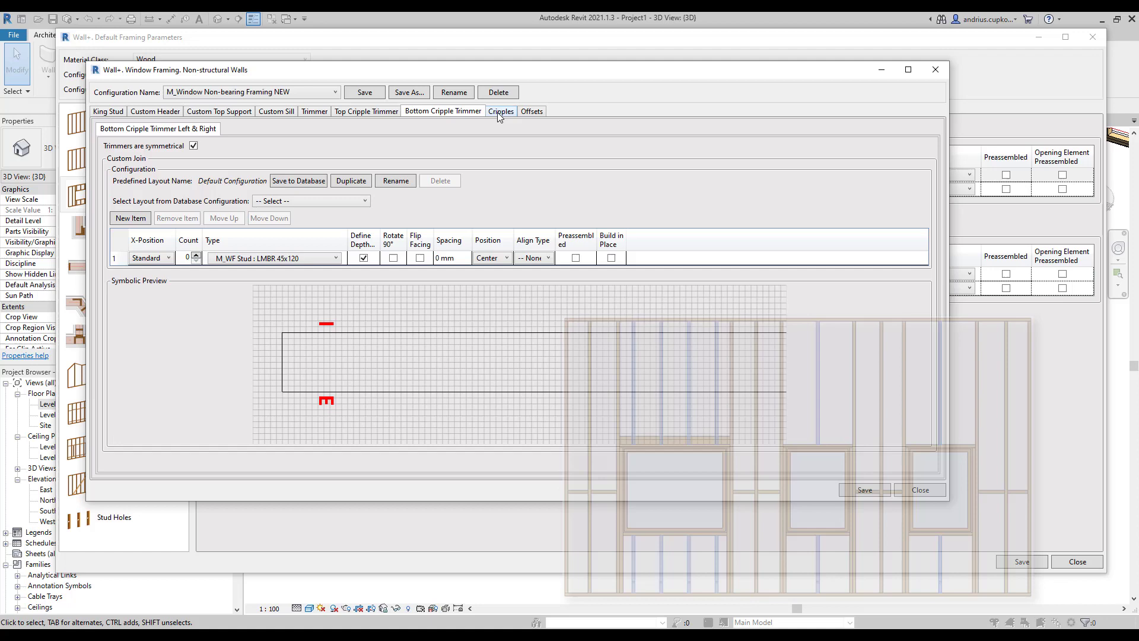
click(498, 112)
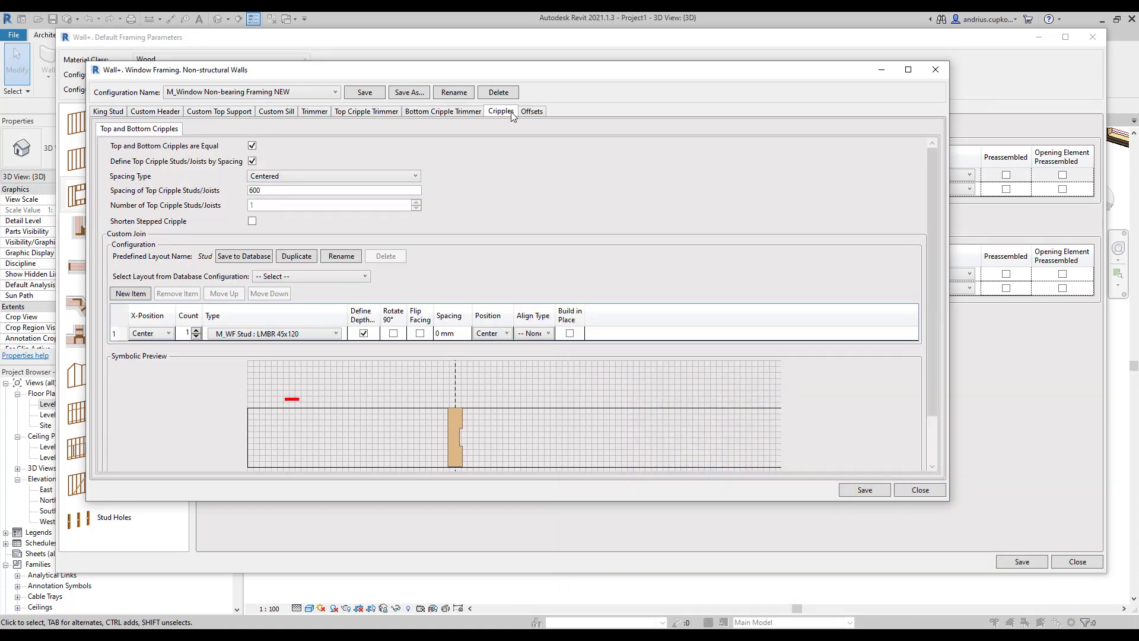
click(532, 113)
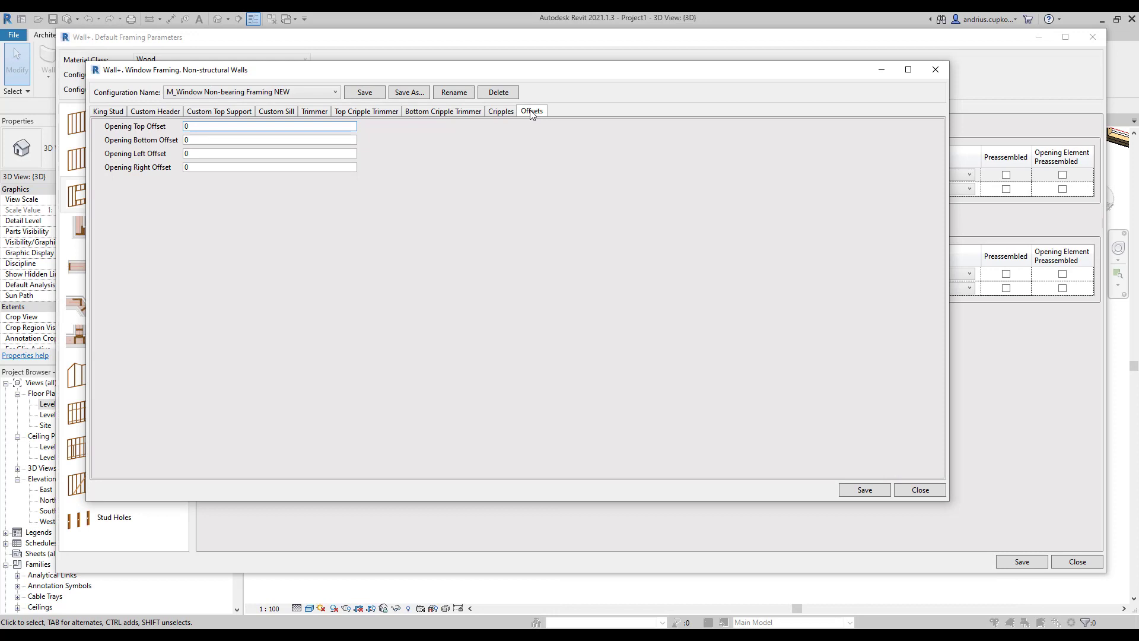
click(156, 112)
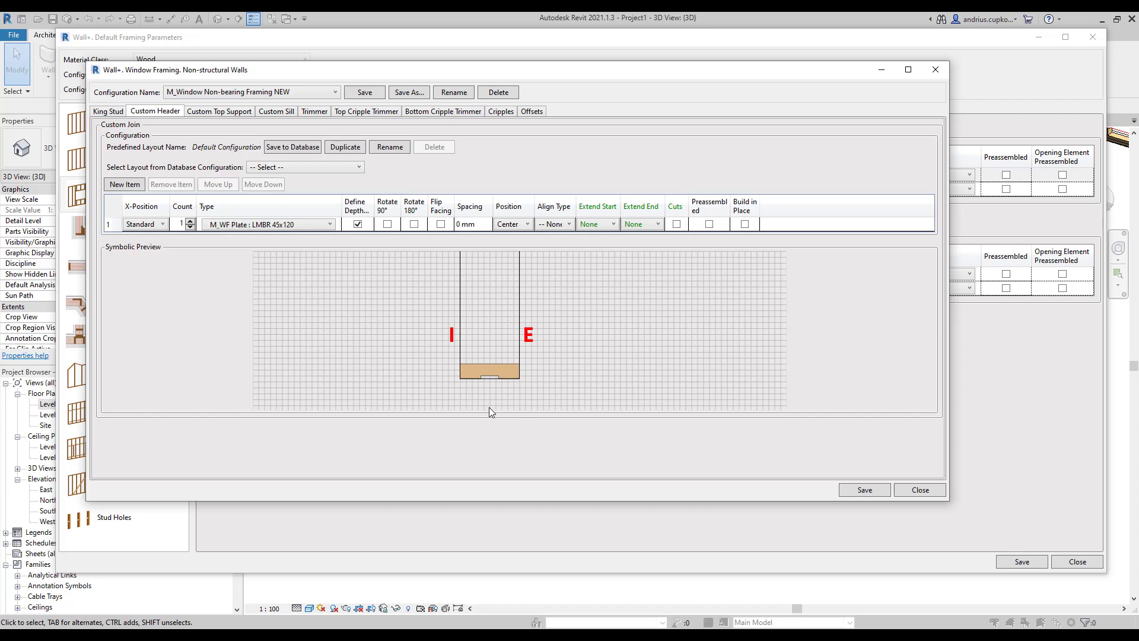
- Set the header to two flat plates plus two rotated 90° external plates with cuts, and save
click(190, 221)
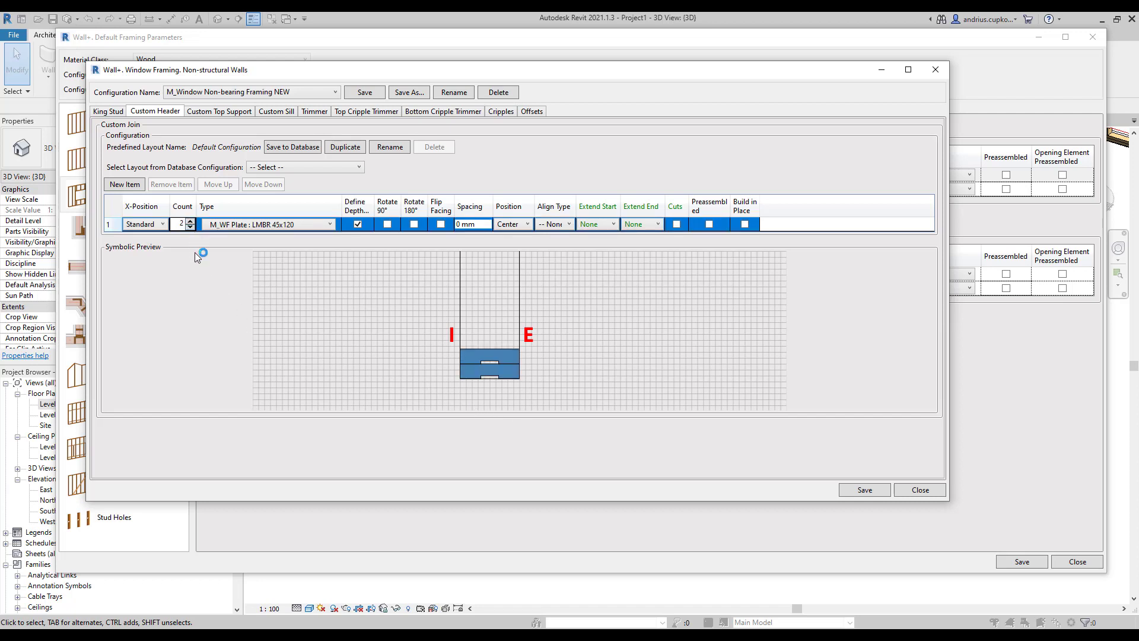
click(123, 187)
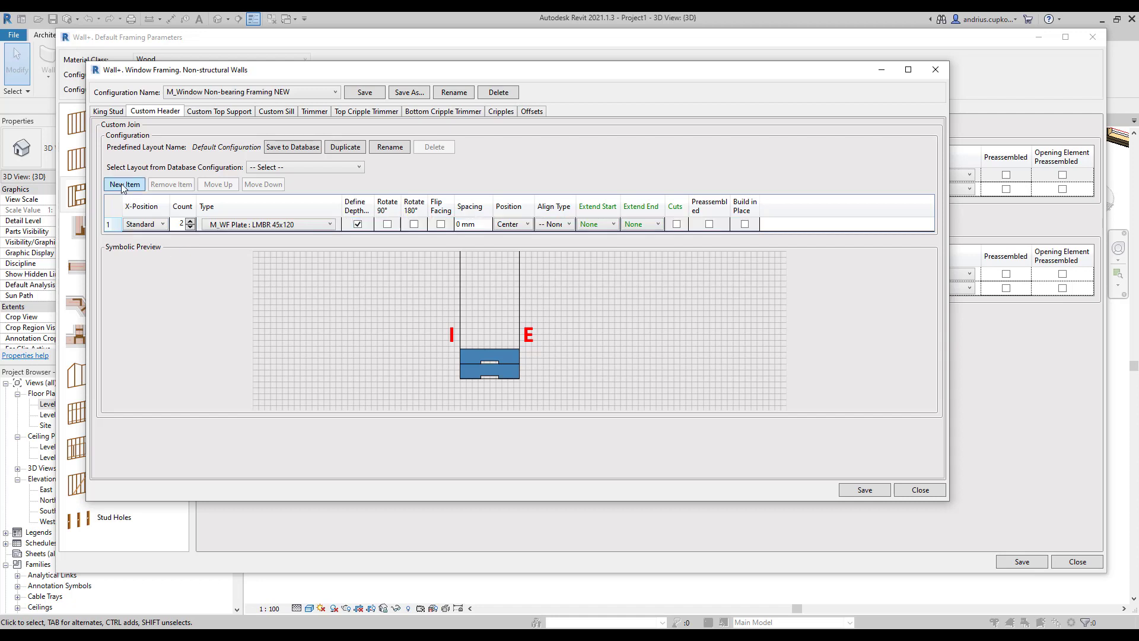
click(114, 238)
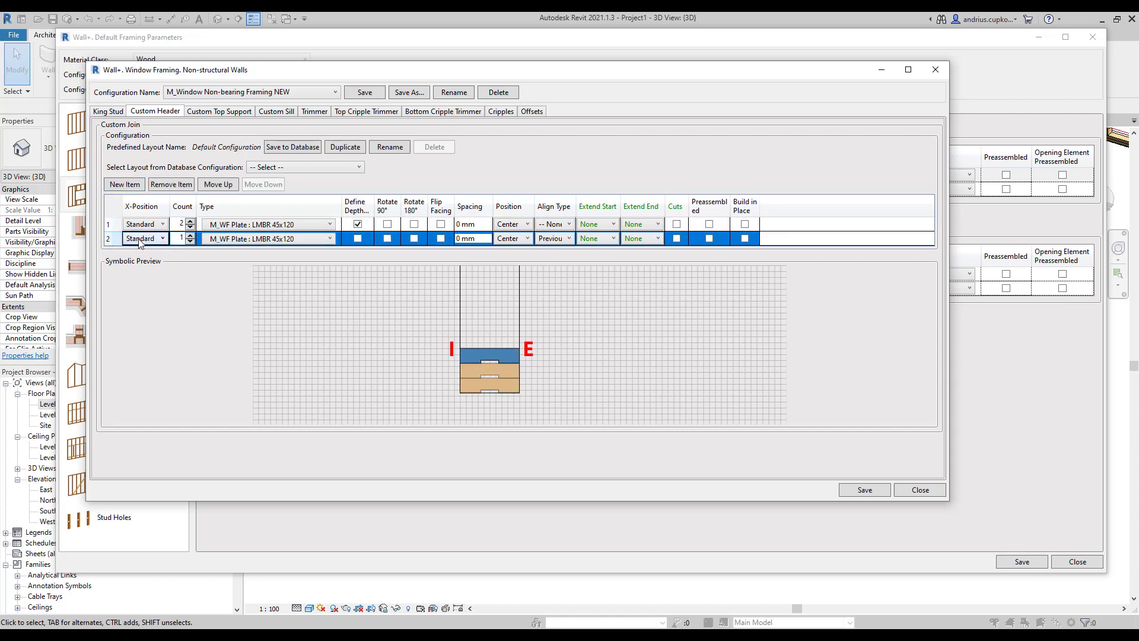
click(189, 235)
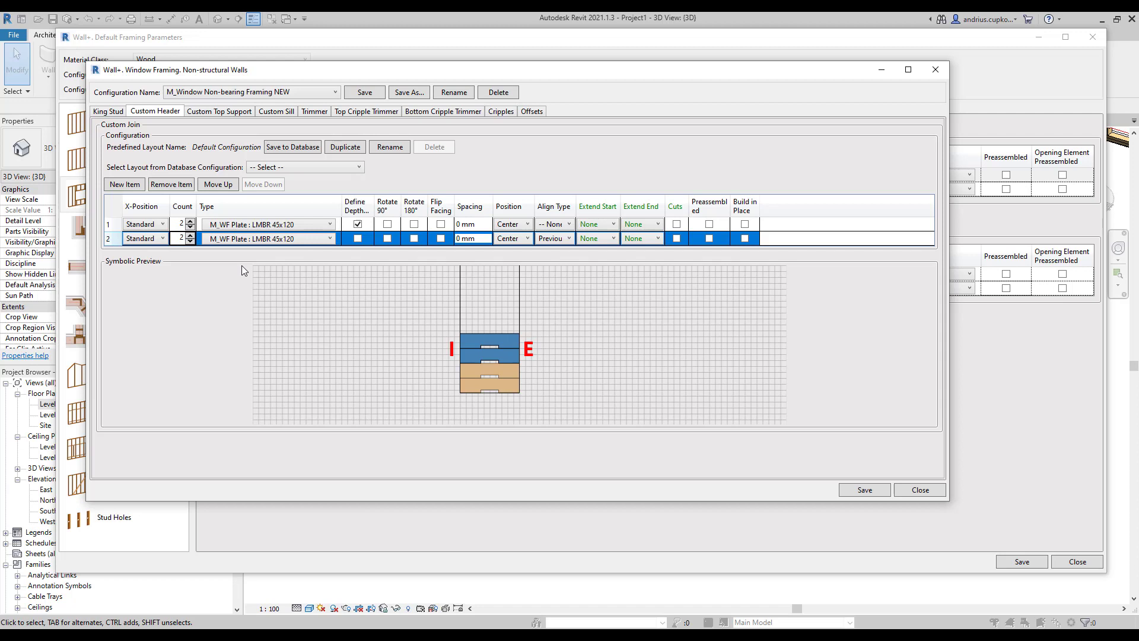
click(388, 238)
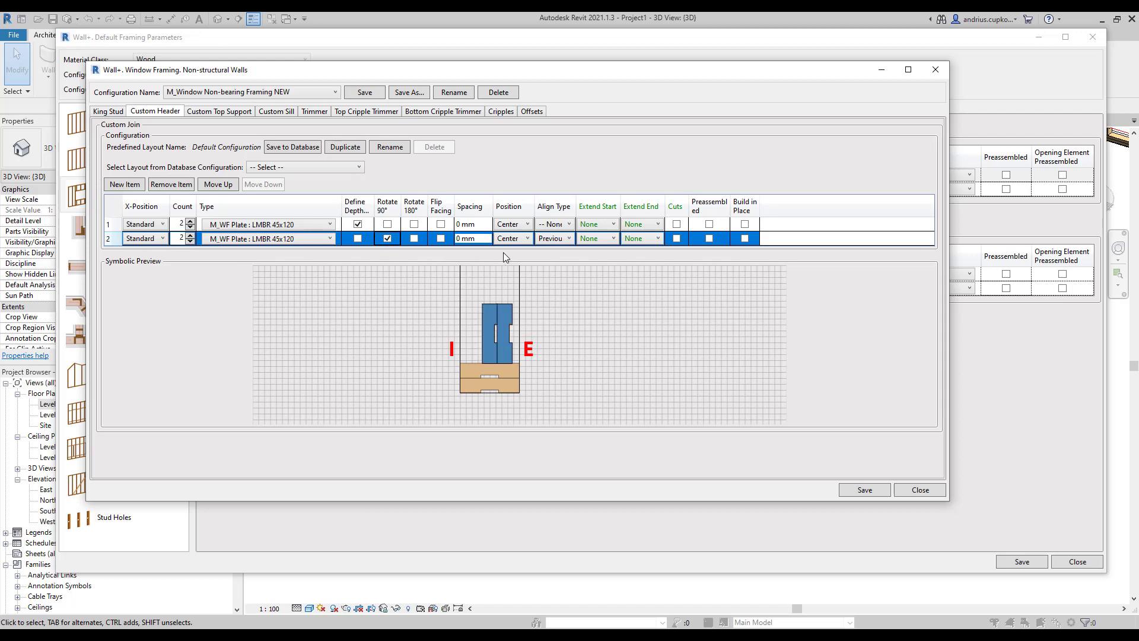
click(514, 238)
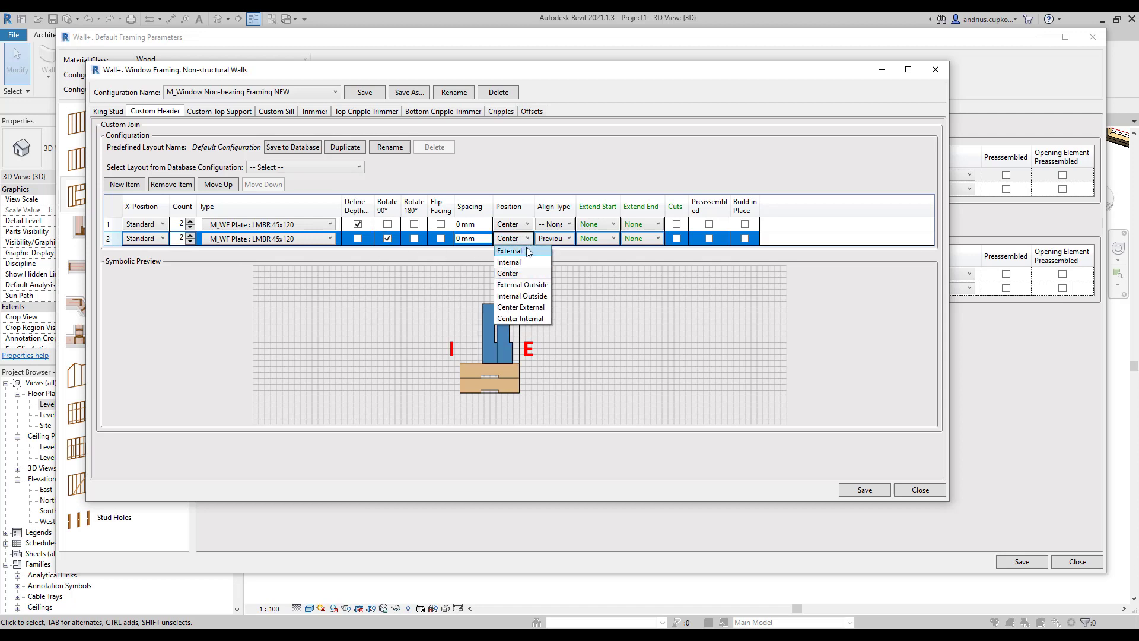
click(529, 249)
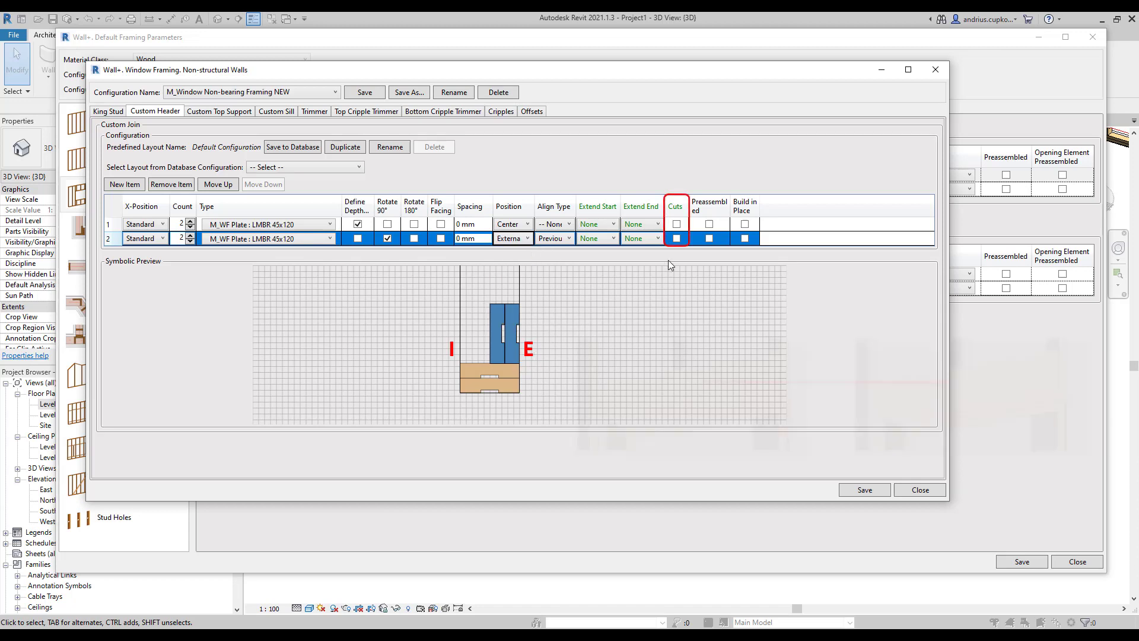
click(677, 239)
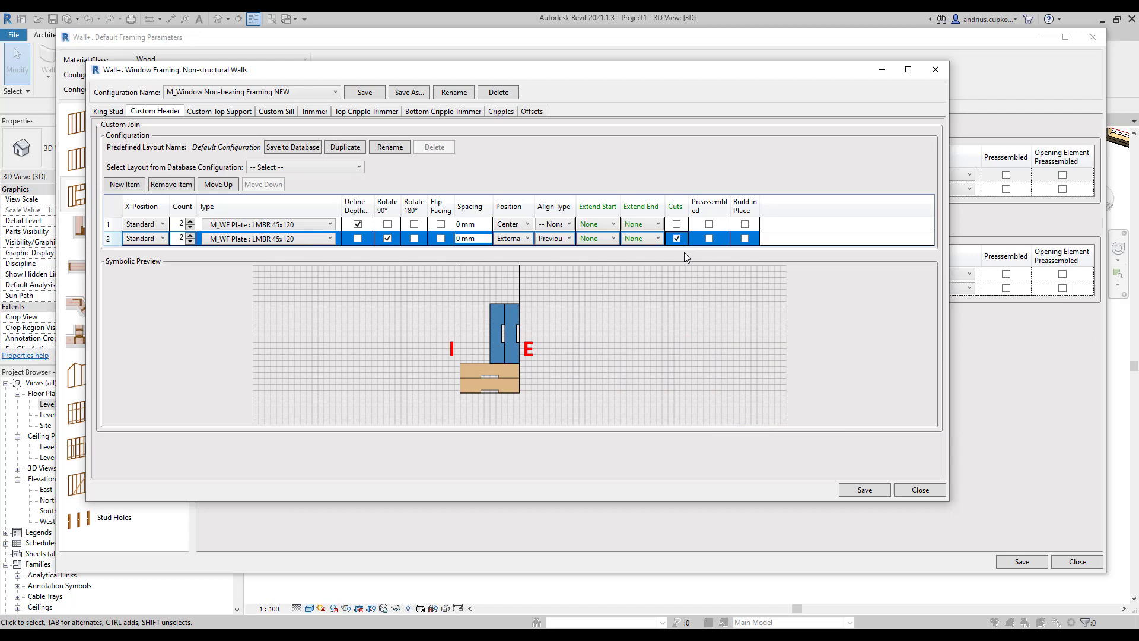
click(860, 493)
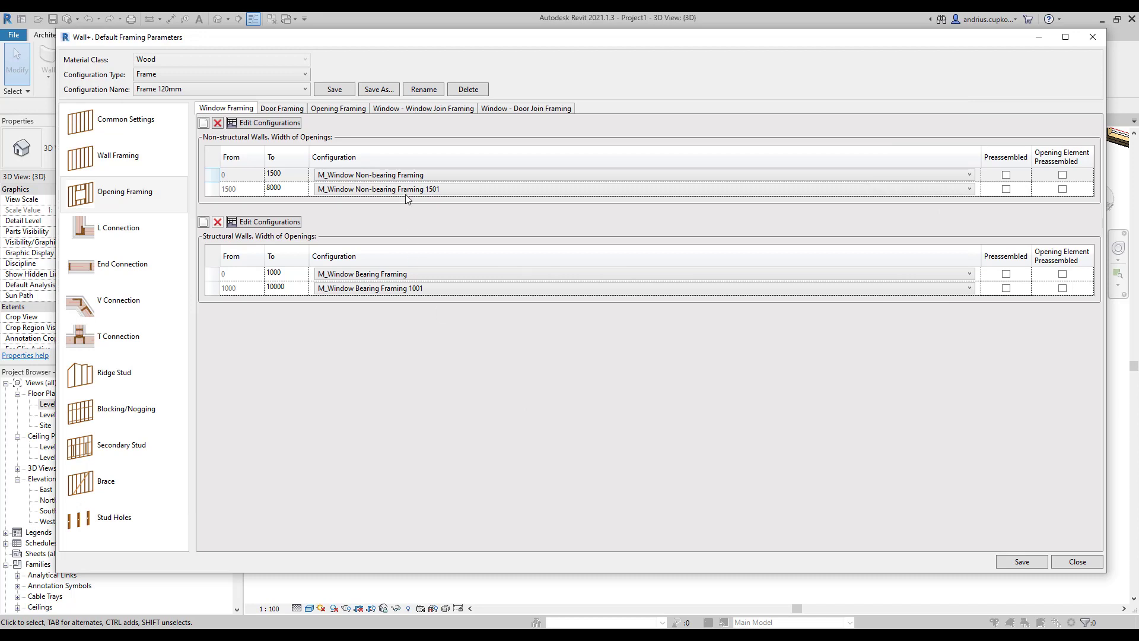
- Assign M_Window Non-bearing Framing NEW to the narrow non-structural range and save the defaults
click(433, 175)
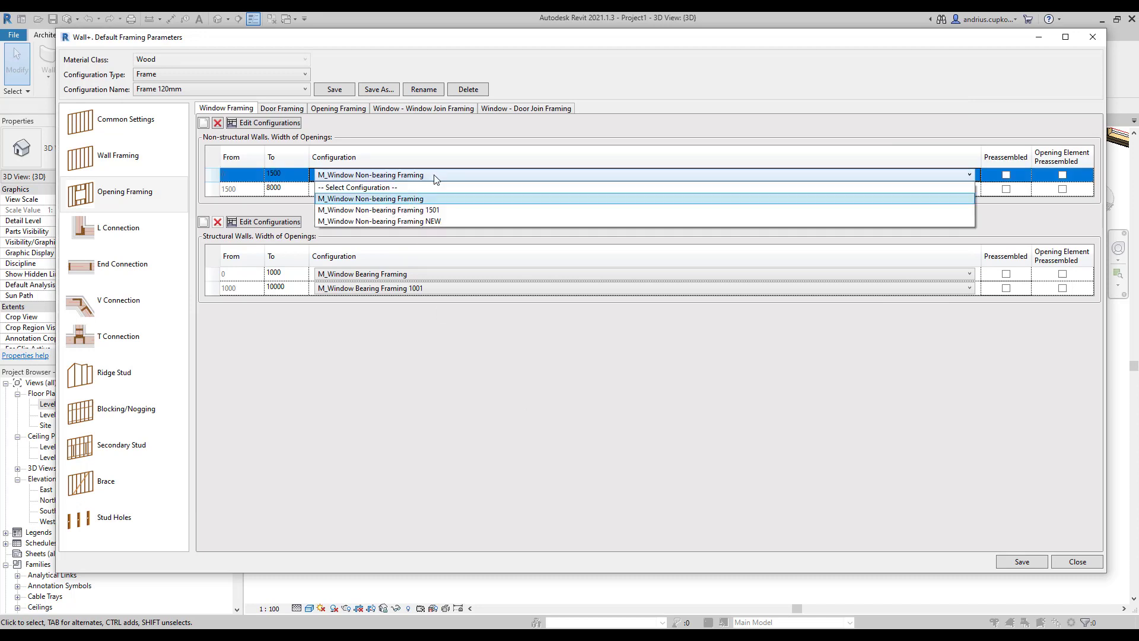
click(429, 222)
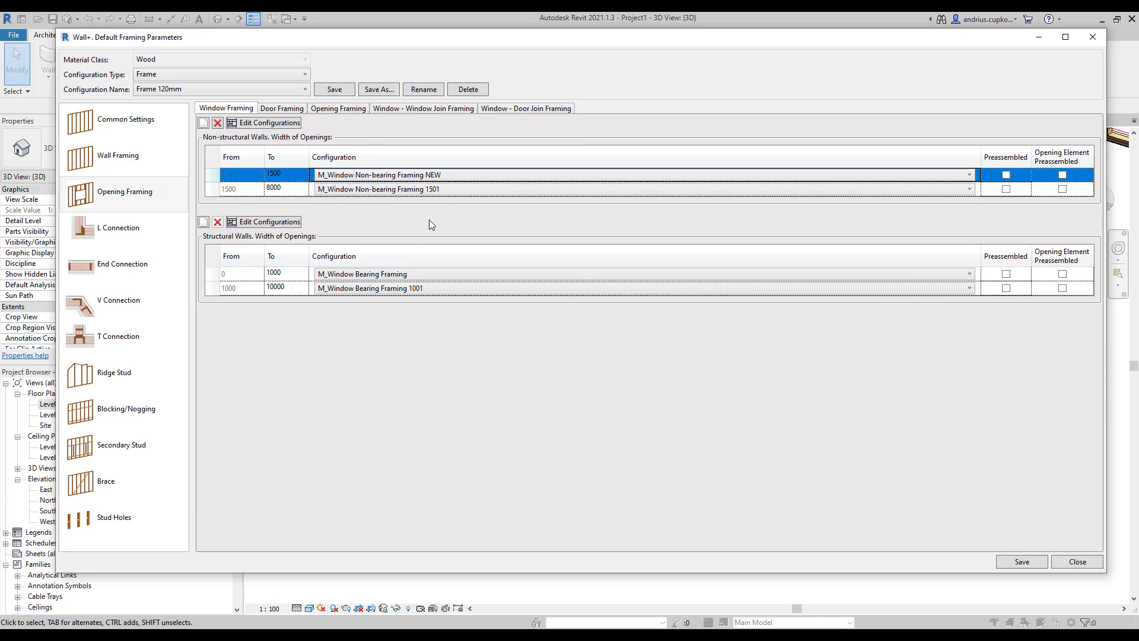
click(1026, 559)
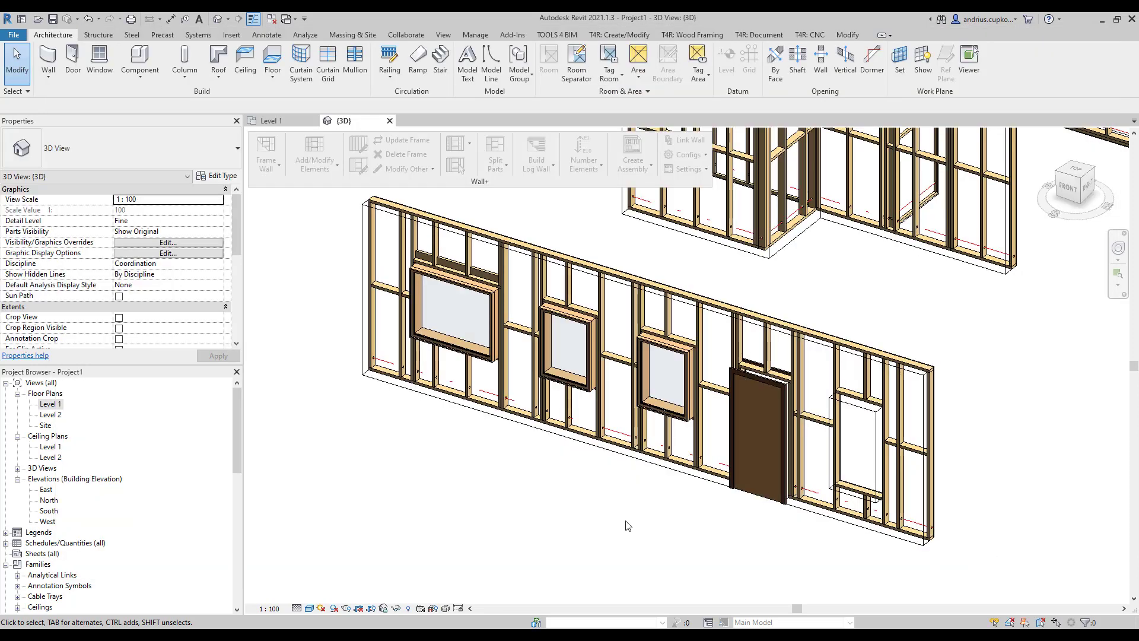
- Reframe the wall with Modify Other > Update by Wall Link
click(621, 458)
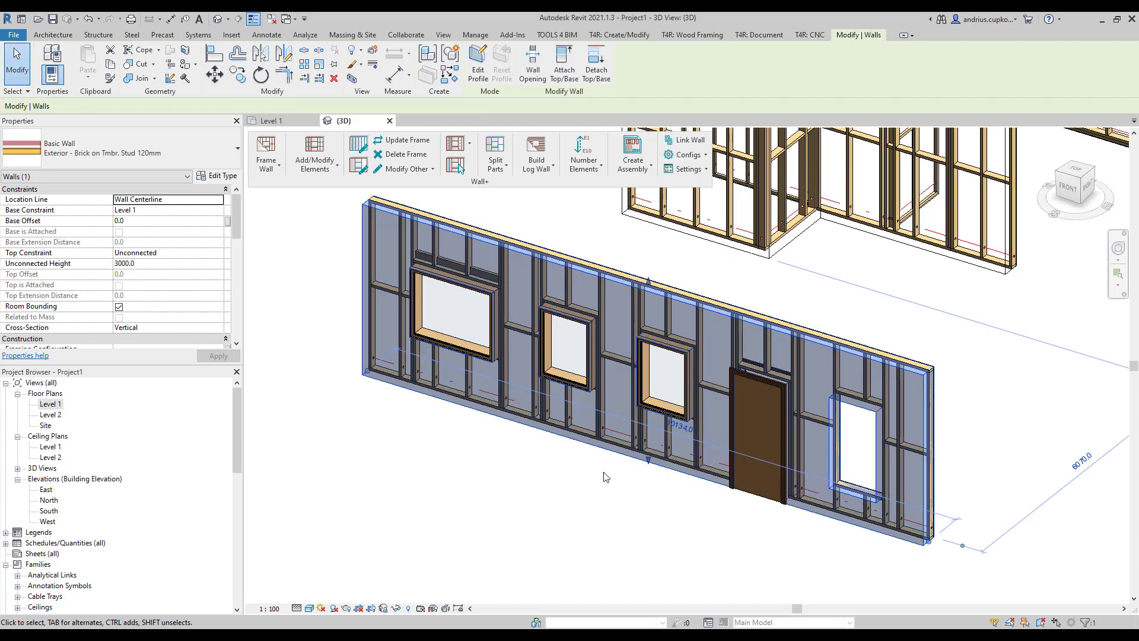
click(425, 171)
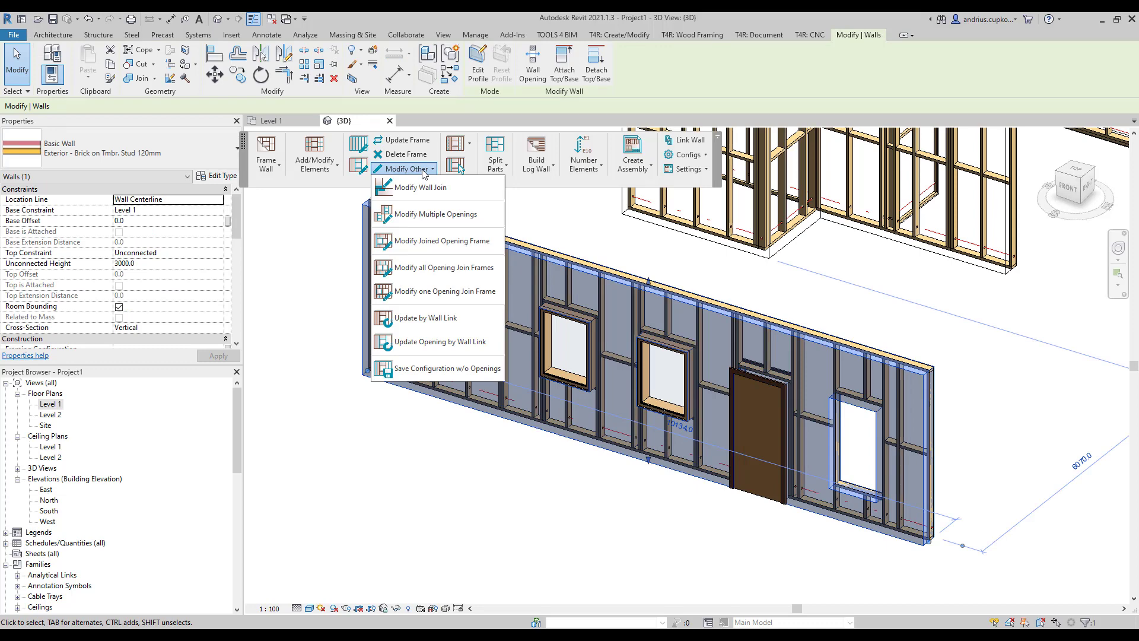
click(460, 319)
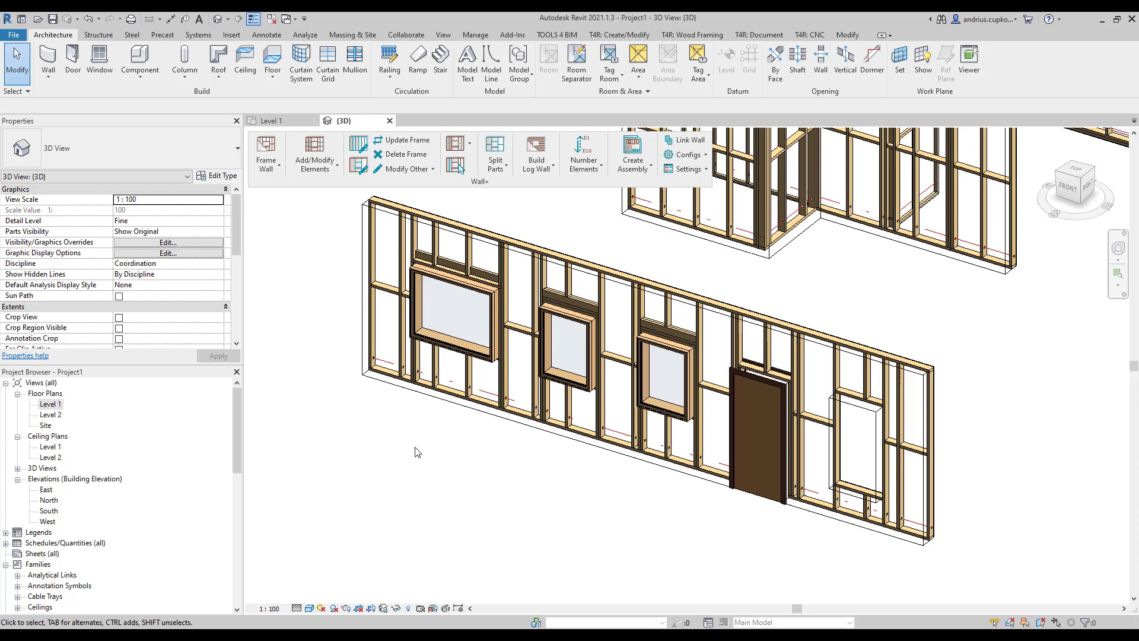
- Zoom in to inspect the new window headers, then zoom back out
scroll(620, 309, up, 4)
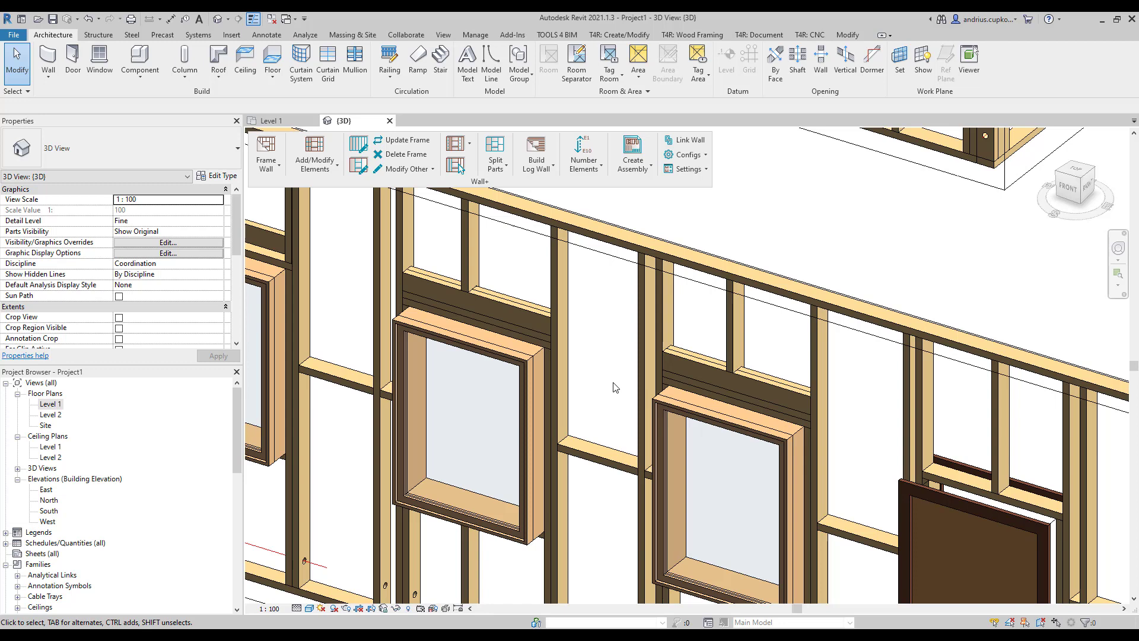
scroll(613, 383, down, 3)
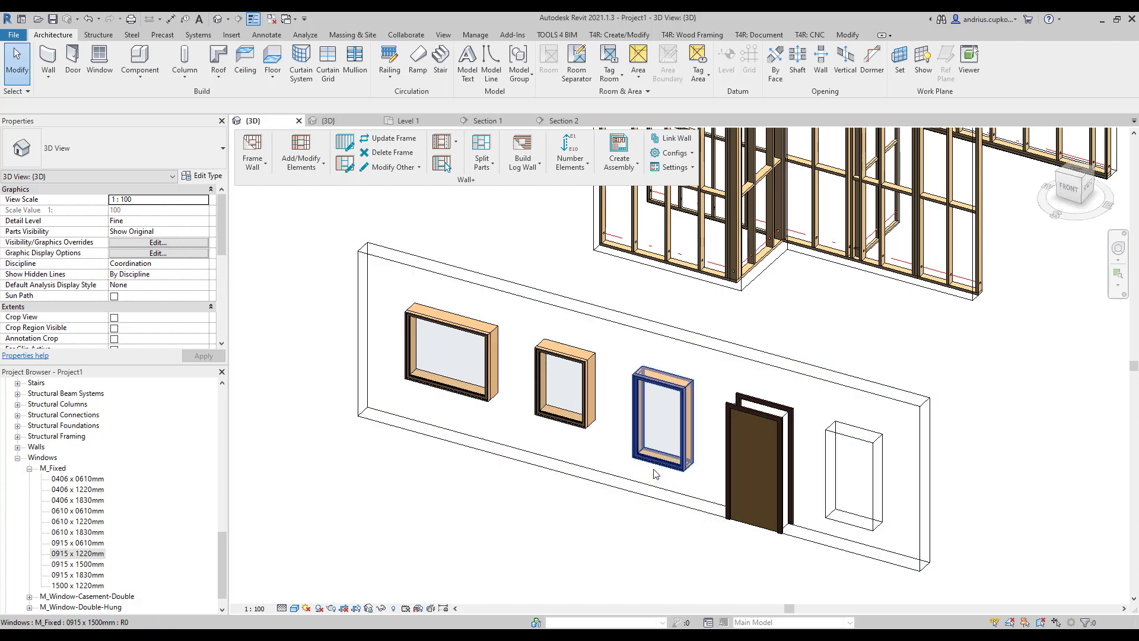
- Check the taller third window, then select the wall and generate its framing with Frame Wall
click(664, 430)
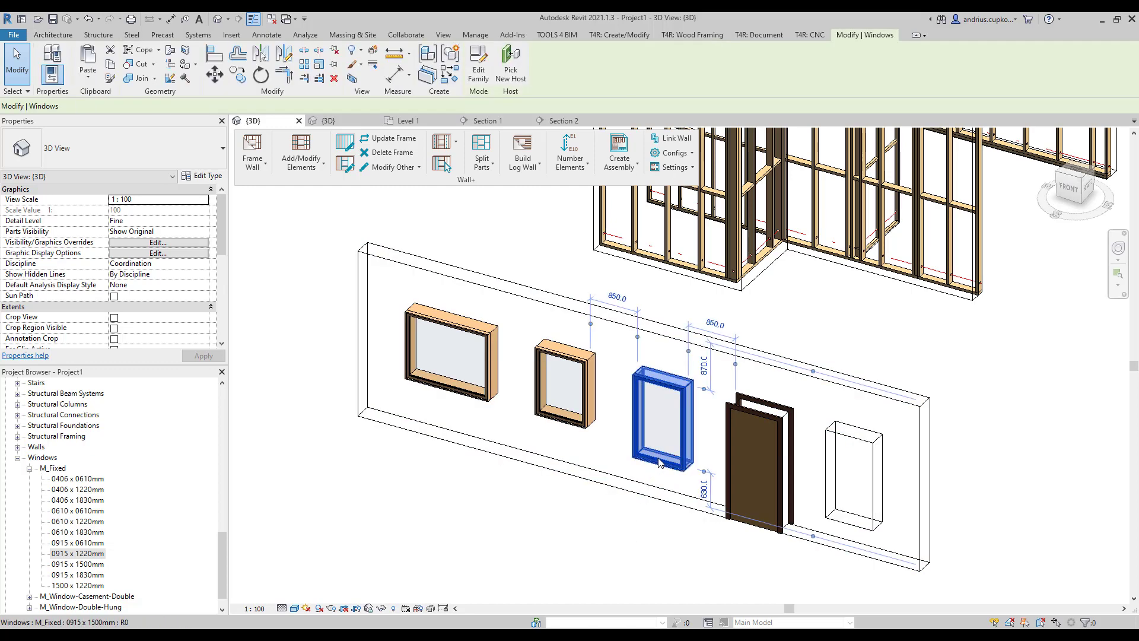
click(620, 525)
click(623, 482)
click(266, 163)
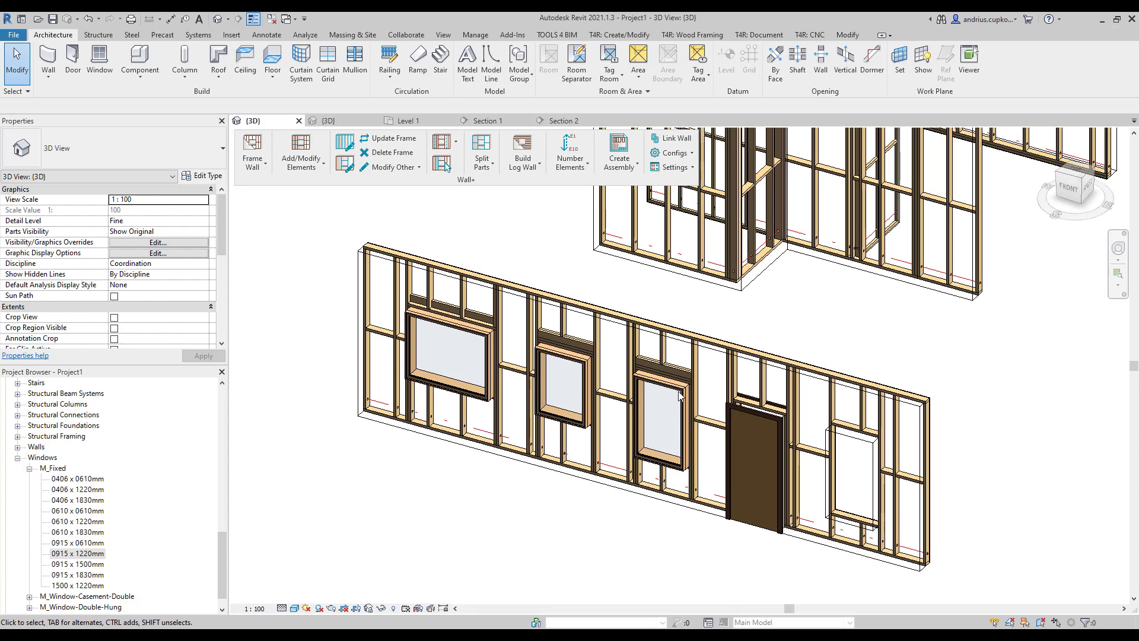
- Inspect the third window's framing, deselect it, and bring up the Frame Wall options
click(679, 412)
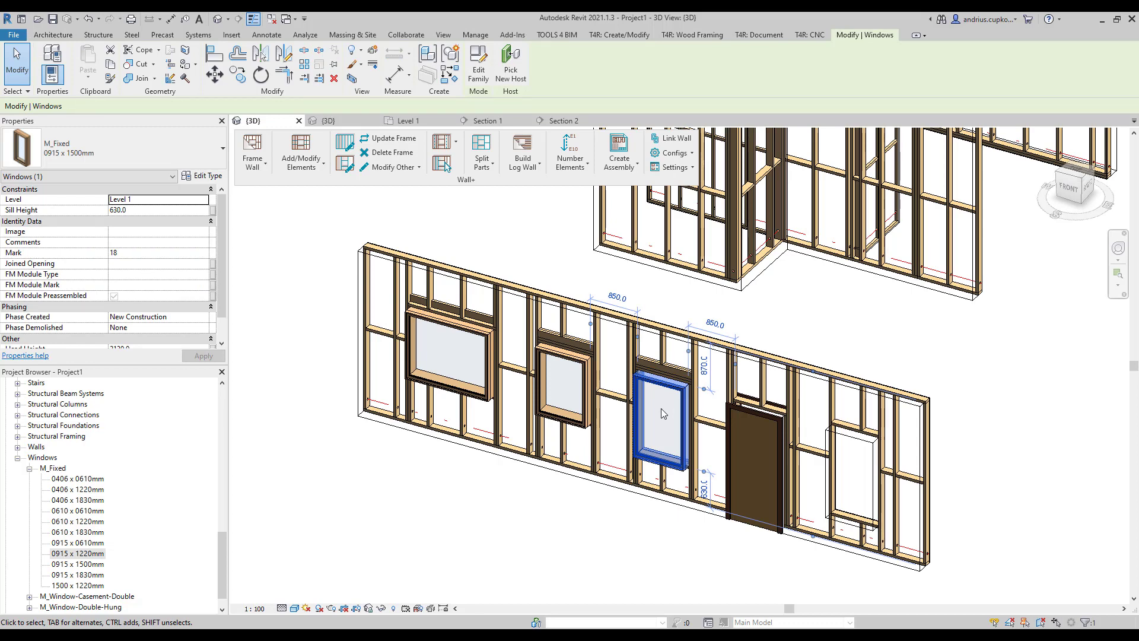
key(Escape)
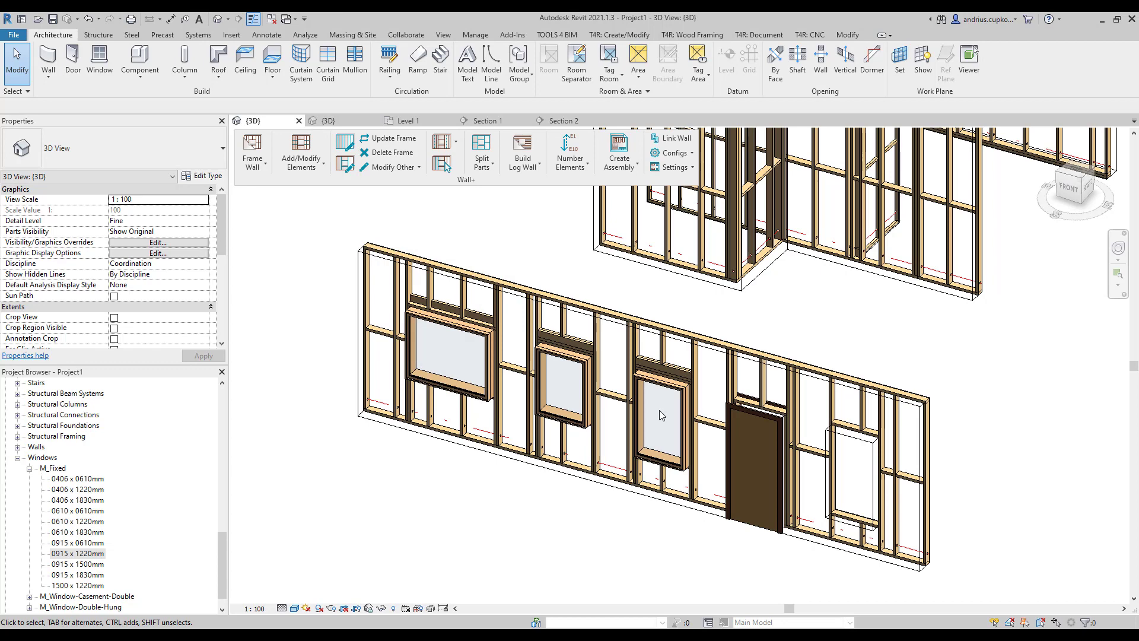
click(259, 170)
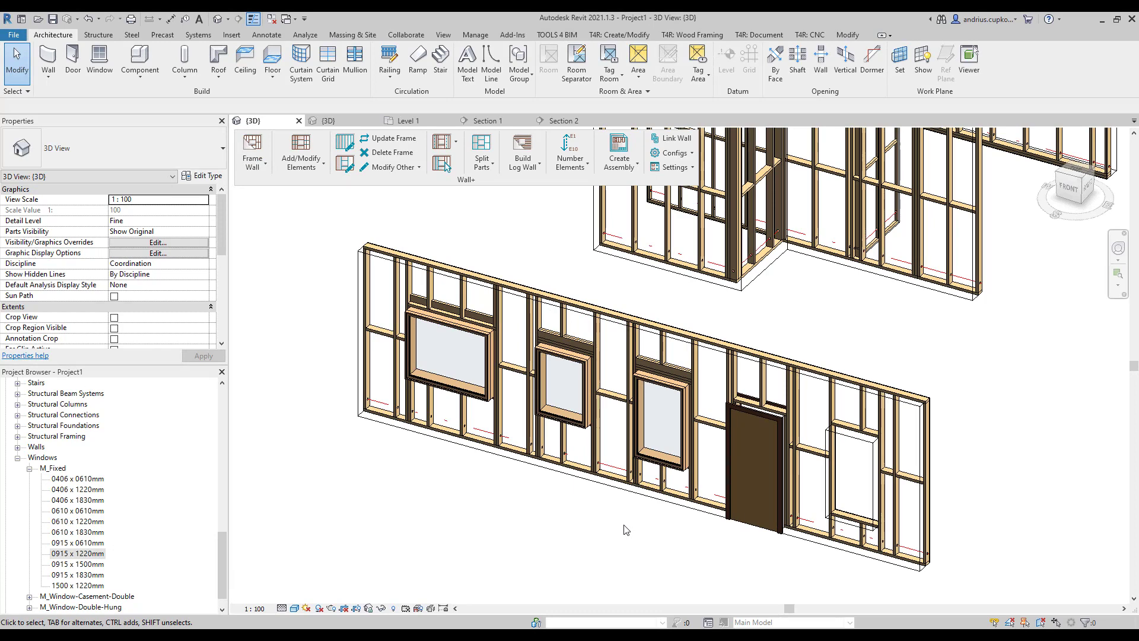
- Give the M_Fixed 0915 x 1500mm window type the M_Window Non-bearing Framing configuration
click(651, 465)
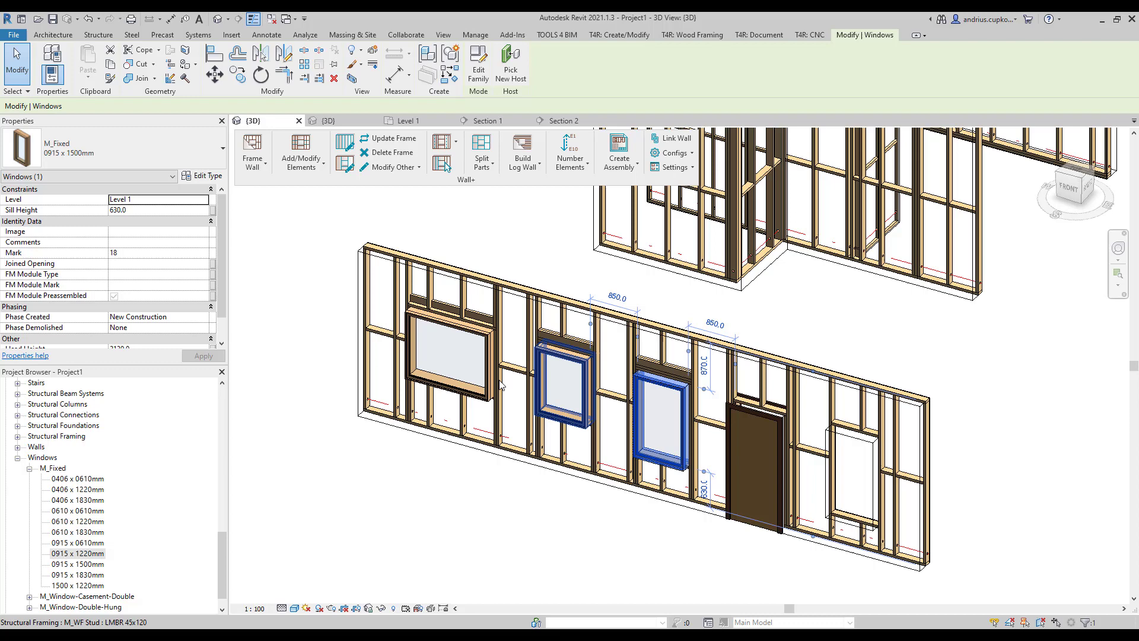
click(205, 176)
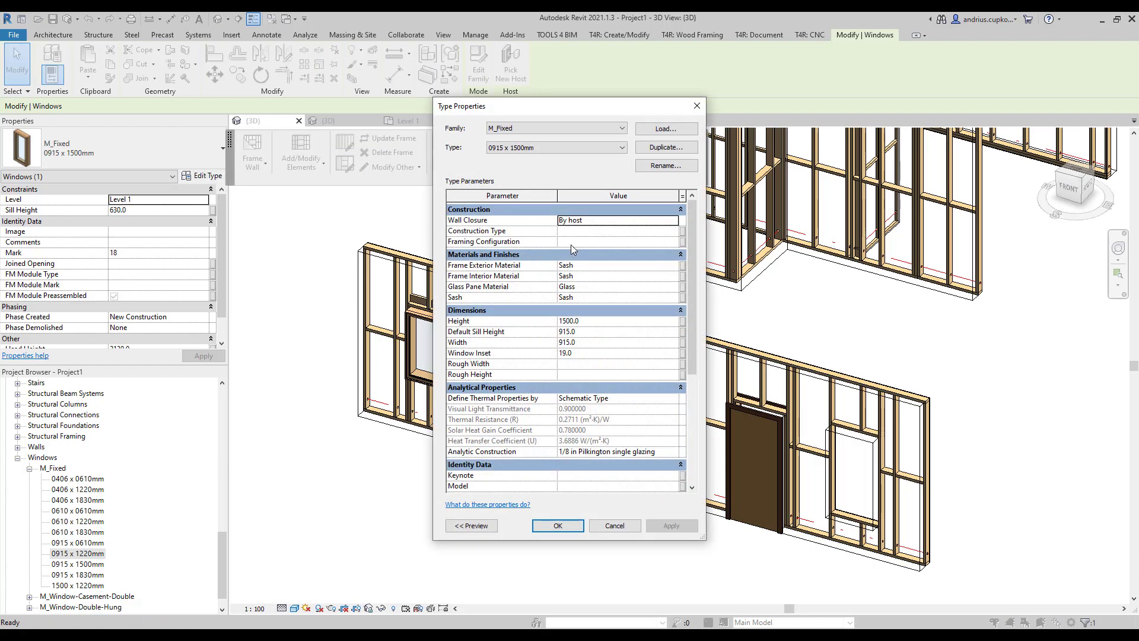
click(570, 242)
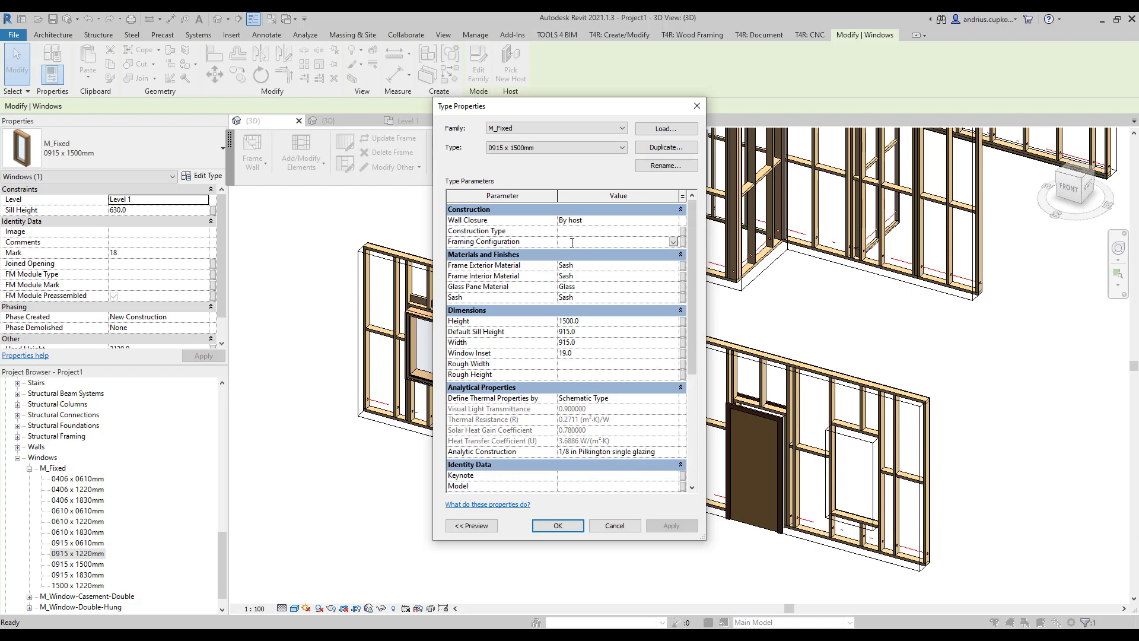
text(M_Window Non-bearing Framing)
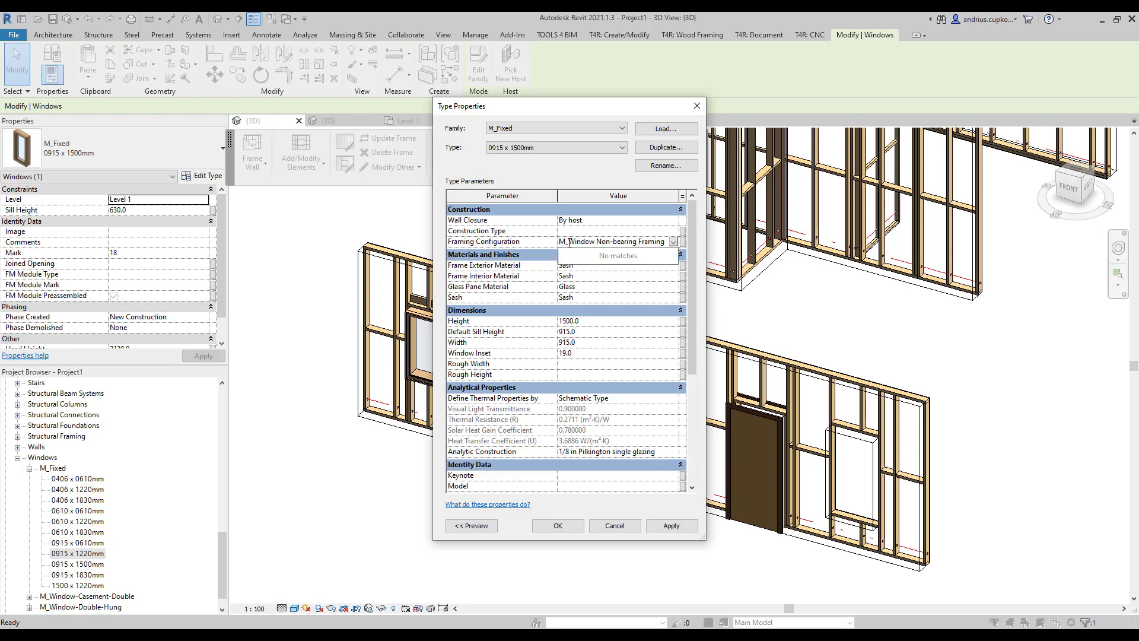
click(563, 524)
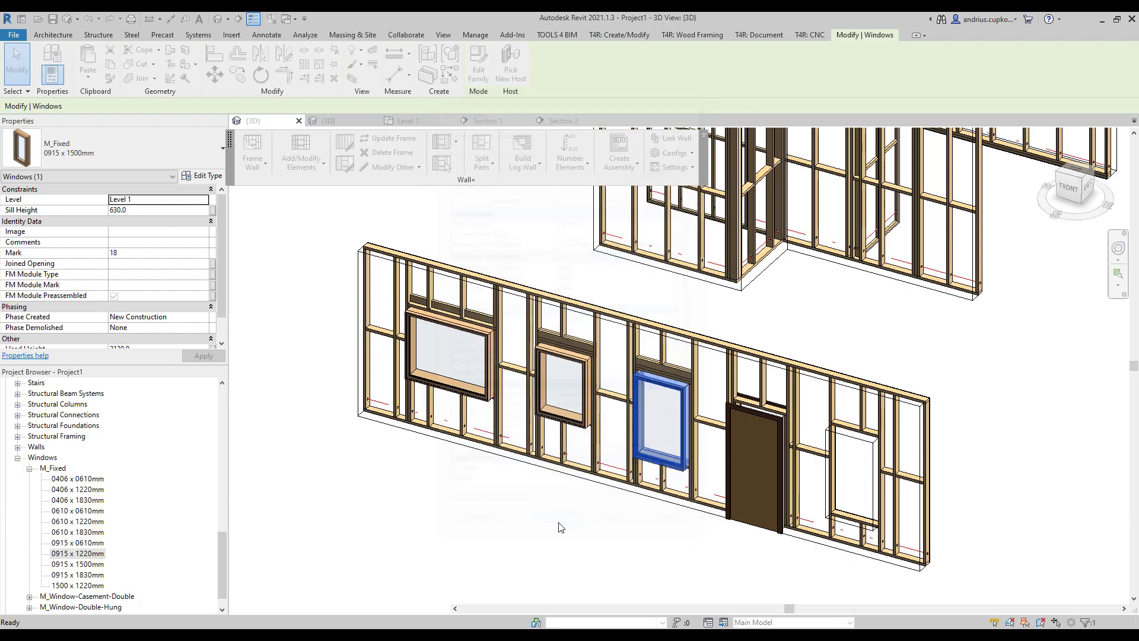
- Reframe the selected wall with Frame Wall, choosing Delete and Reframe for the existing framing
click(559, 527)
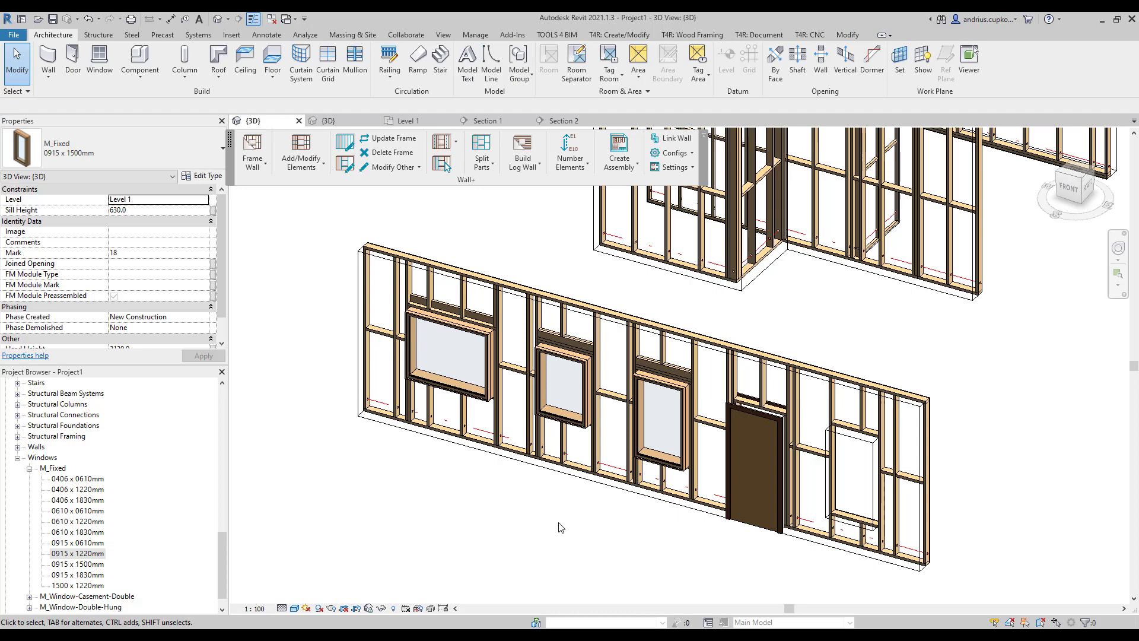
click(596, 486)
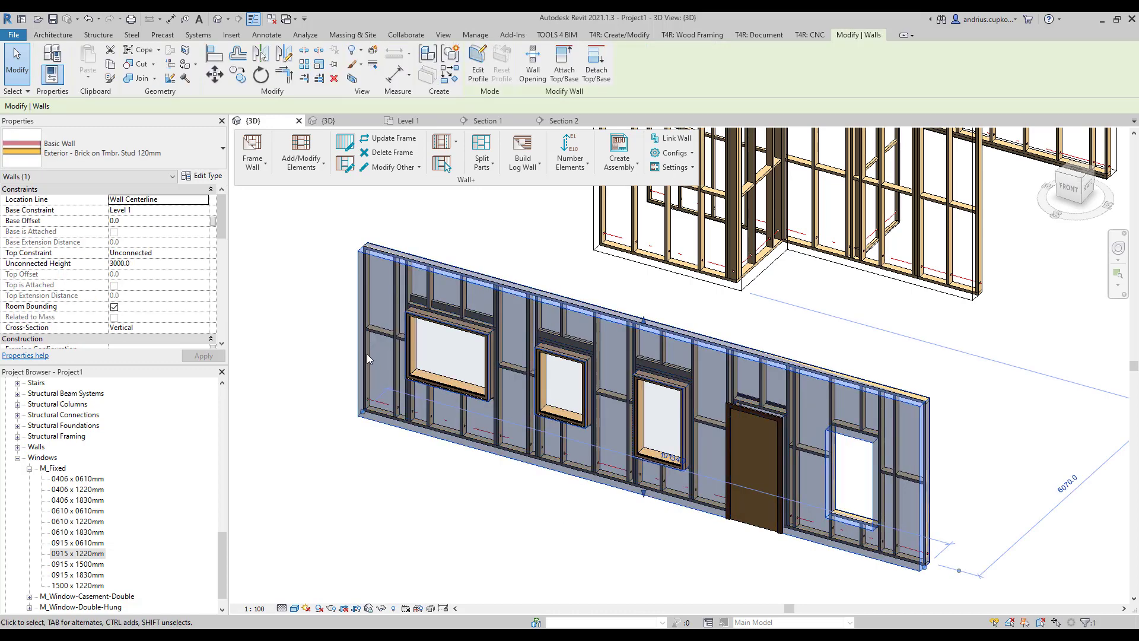
click(254, 151)
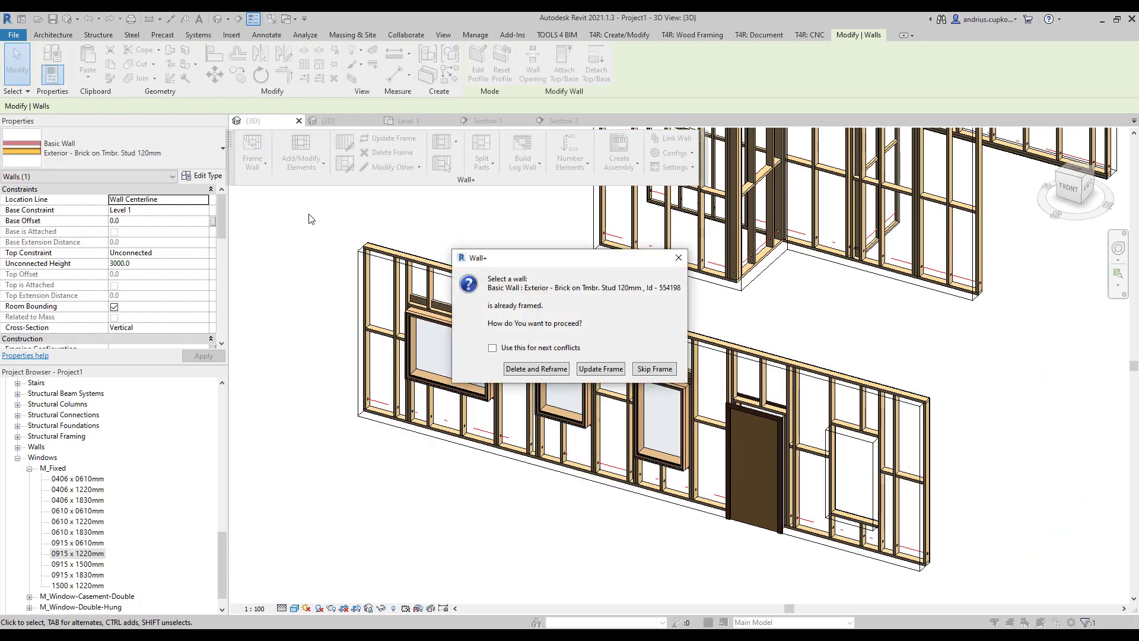
click(535, 370)
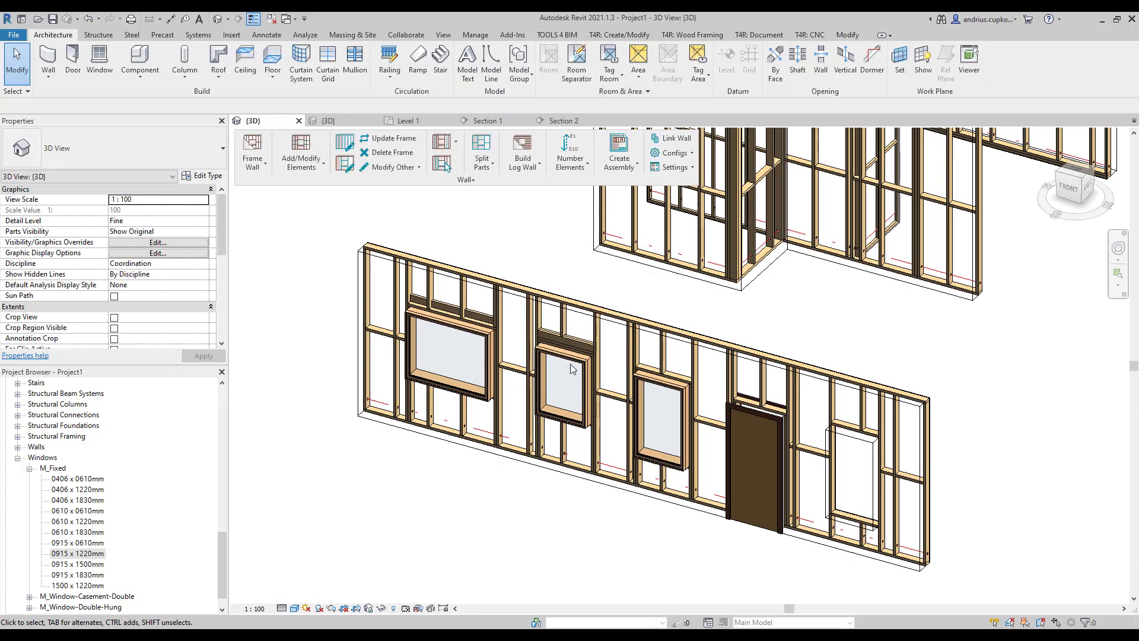
scroll(663, 385, up, 3)
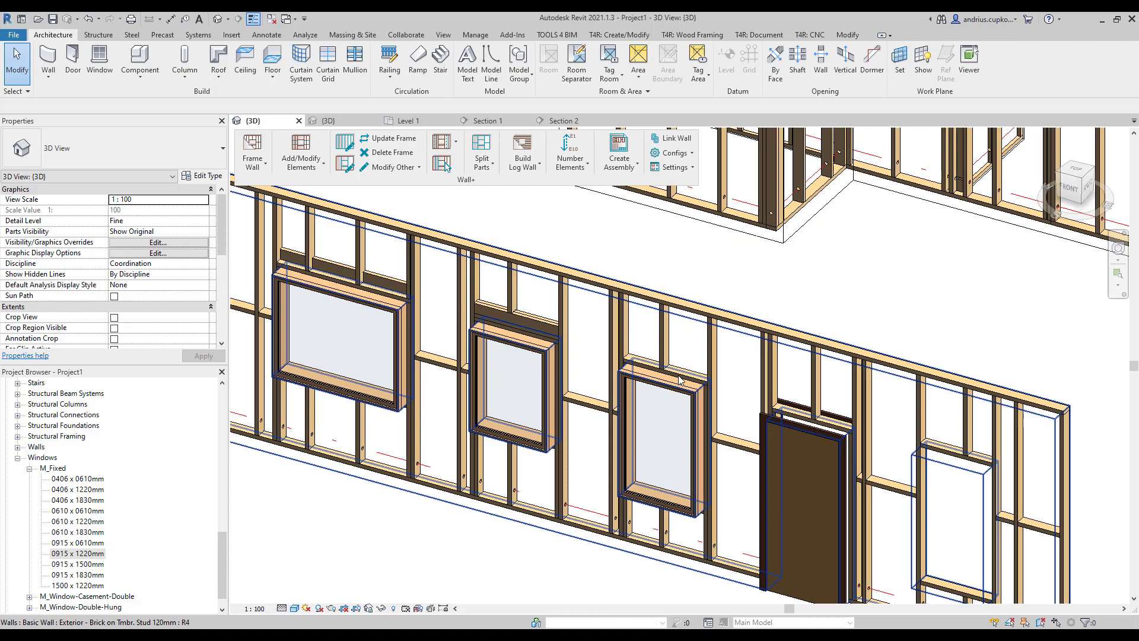
scroll(664, 407, down, 2)
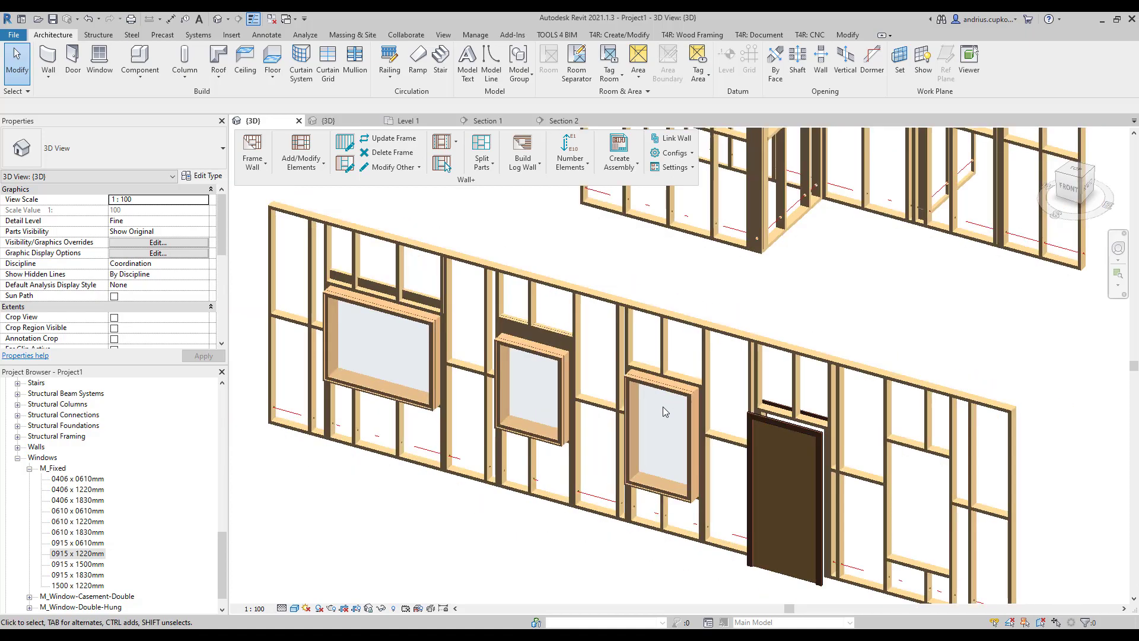